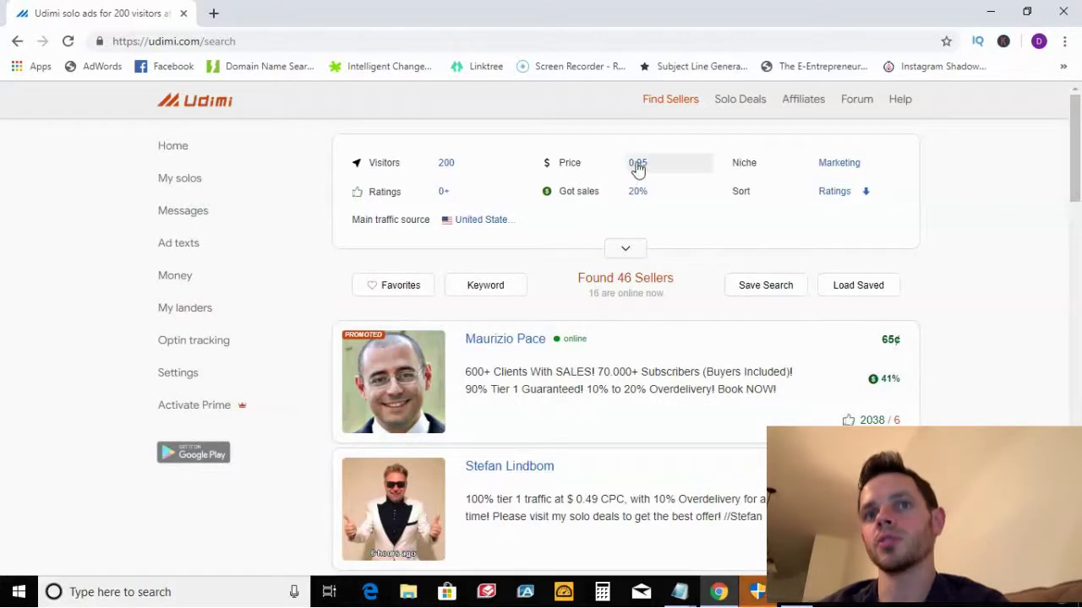
mouse_move(567, 166)
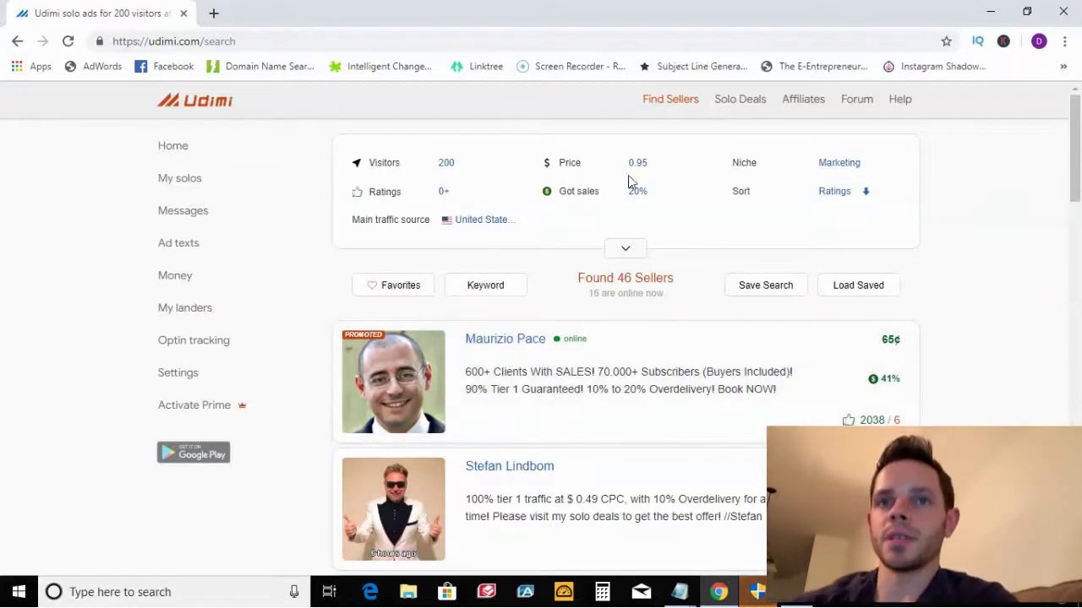
left_click(643, 161)
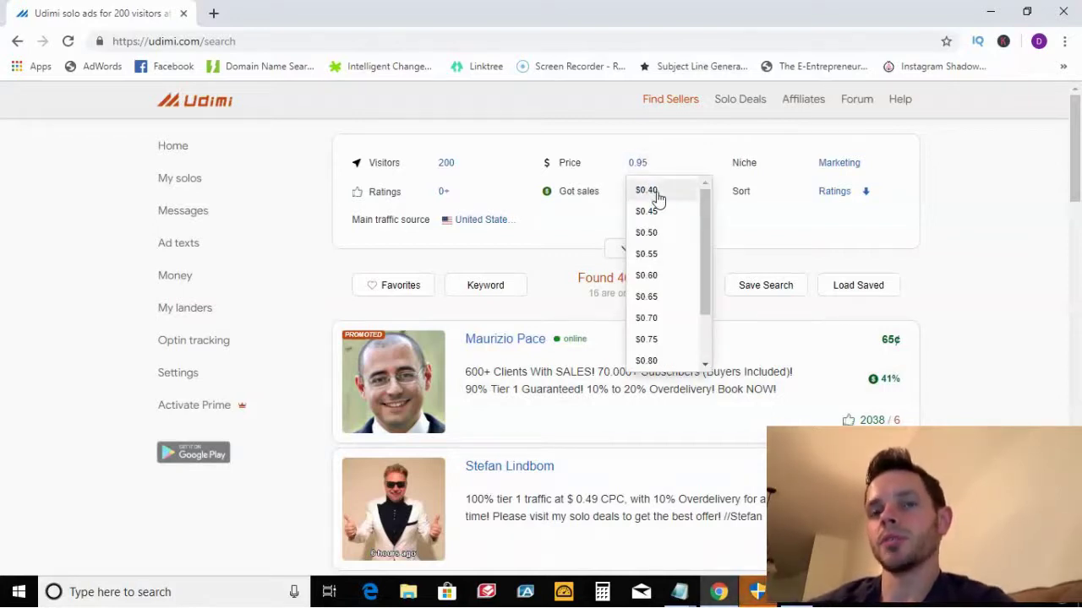
left_click(658, 195)
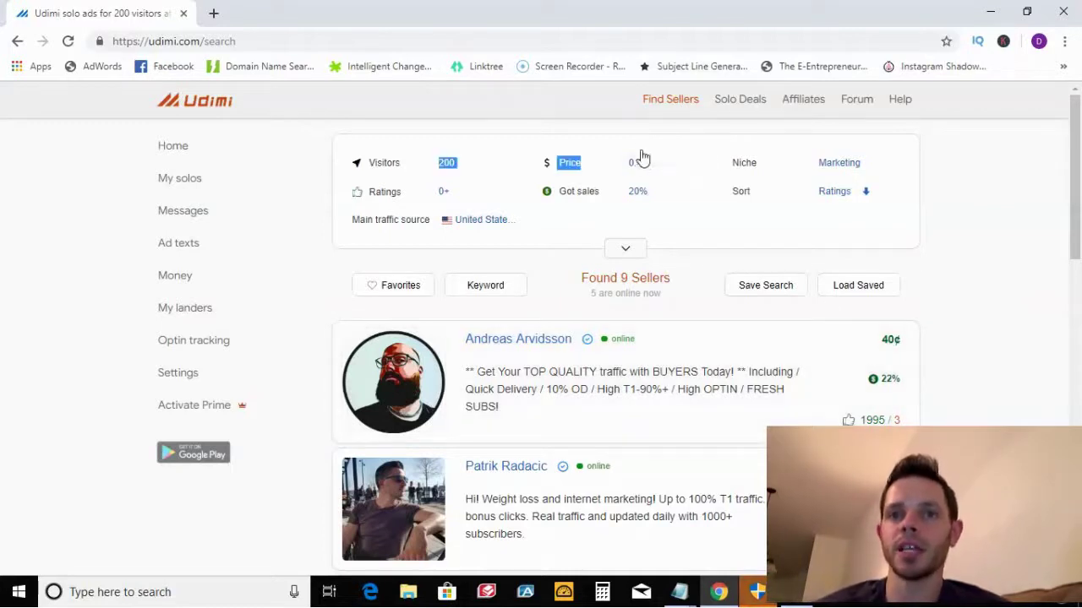
left_click(638, 163)
scroll(657, 347, "down", 2)
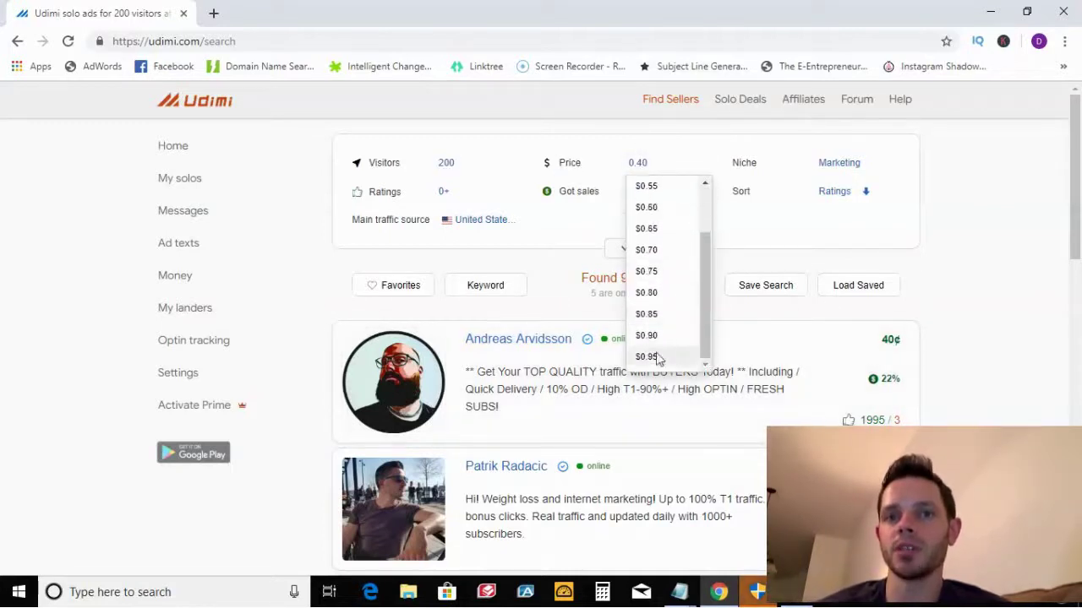
left_click(657, 361)
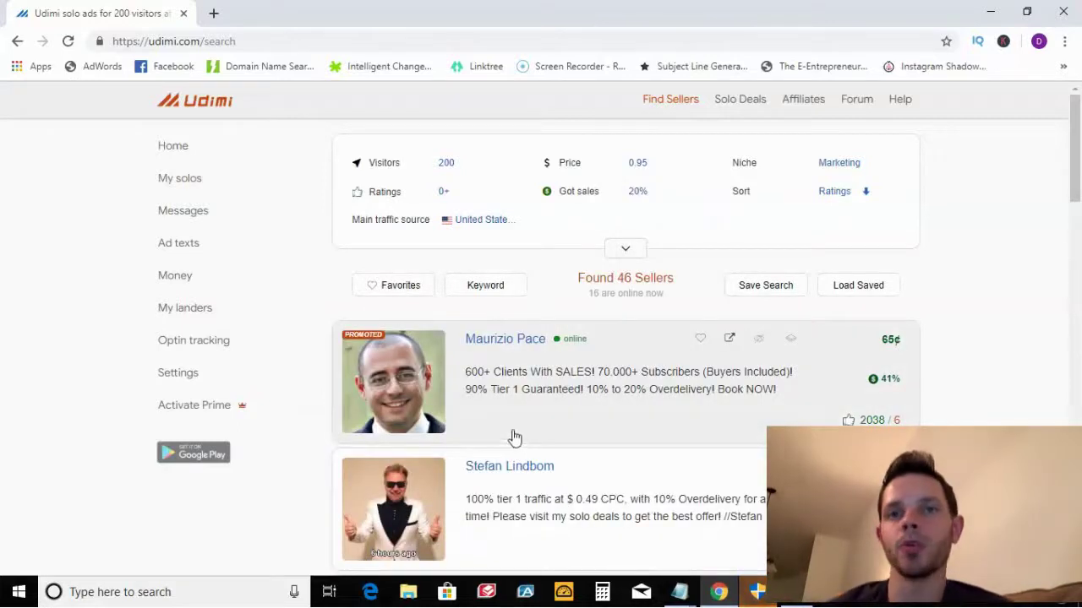
mouse_move(583, 198)
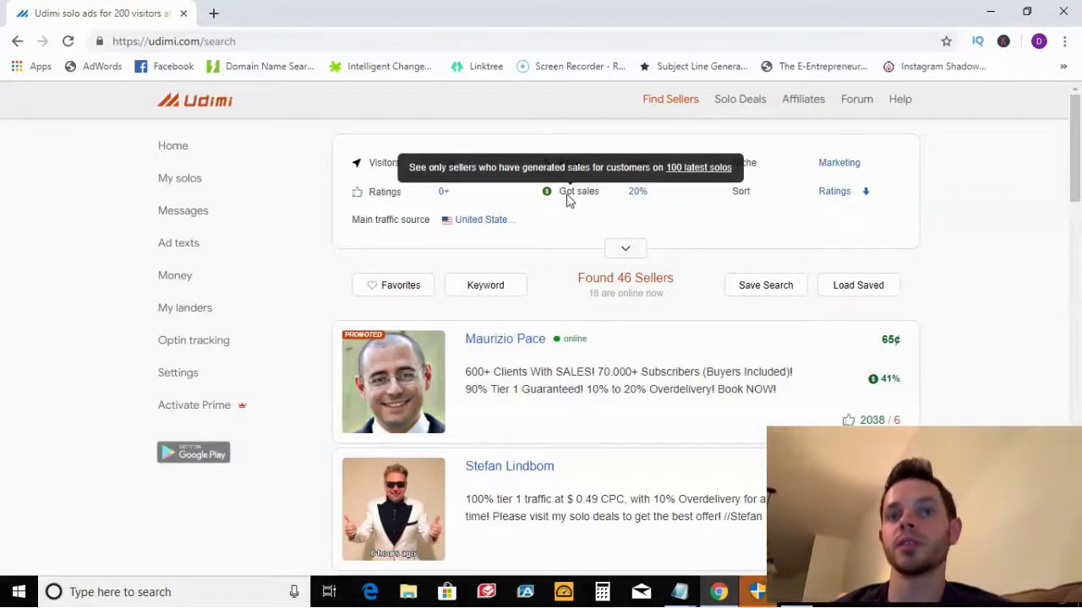
left_click(638, 193)
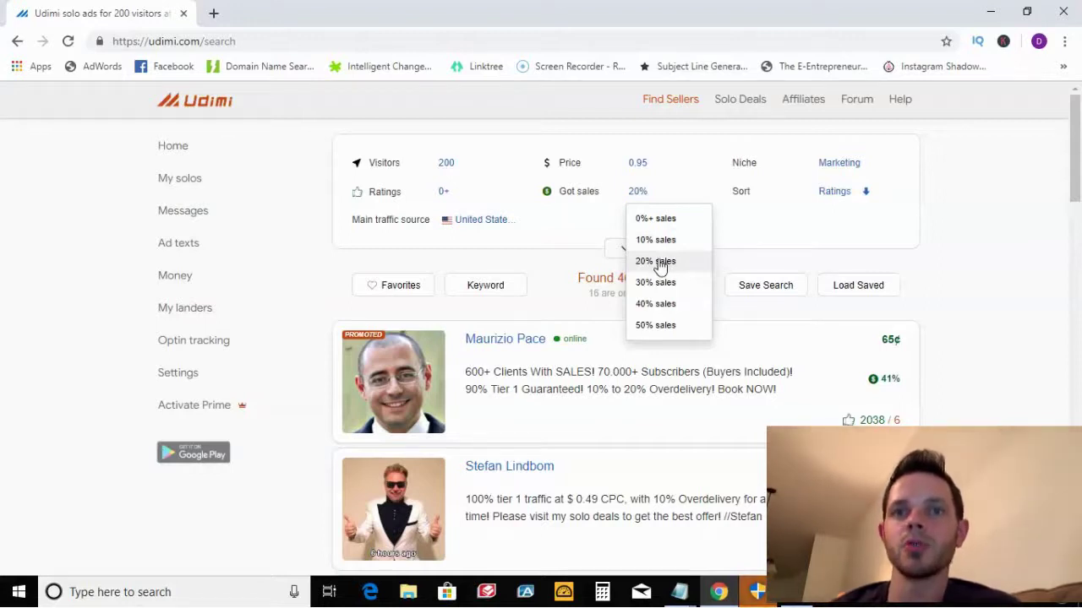
left_click(753, 229)
left_click(848, 165)
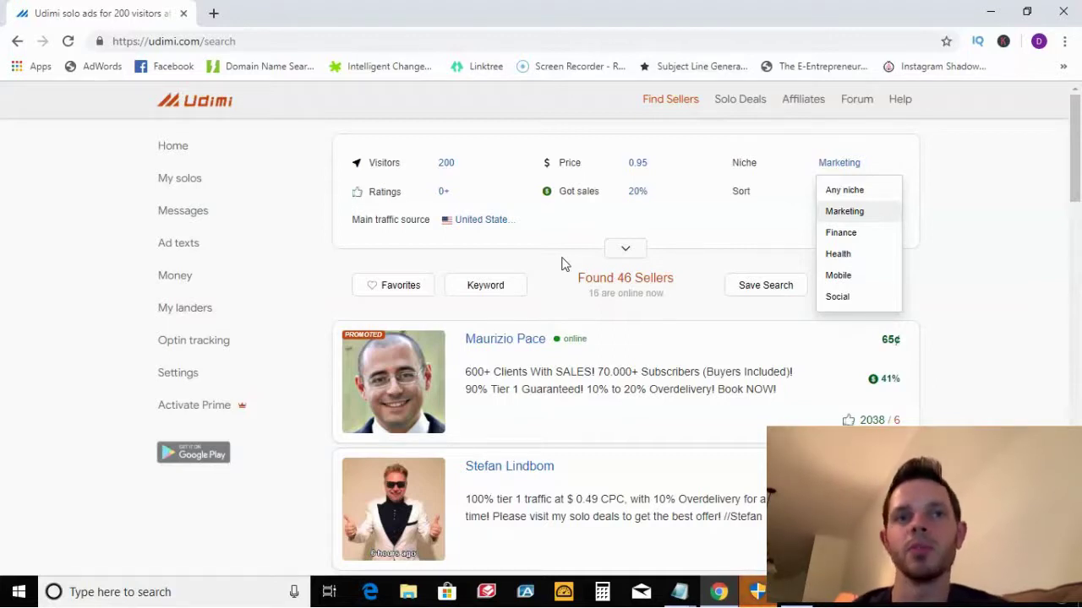
left_click(569, 245)
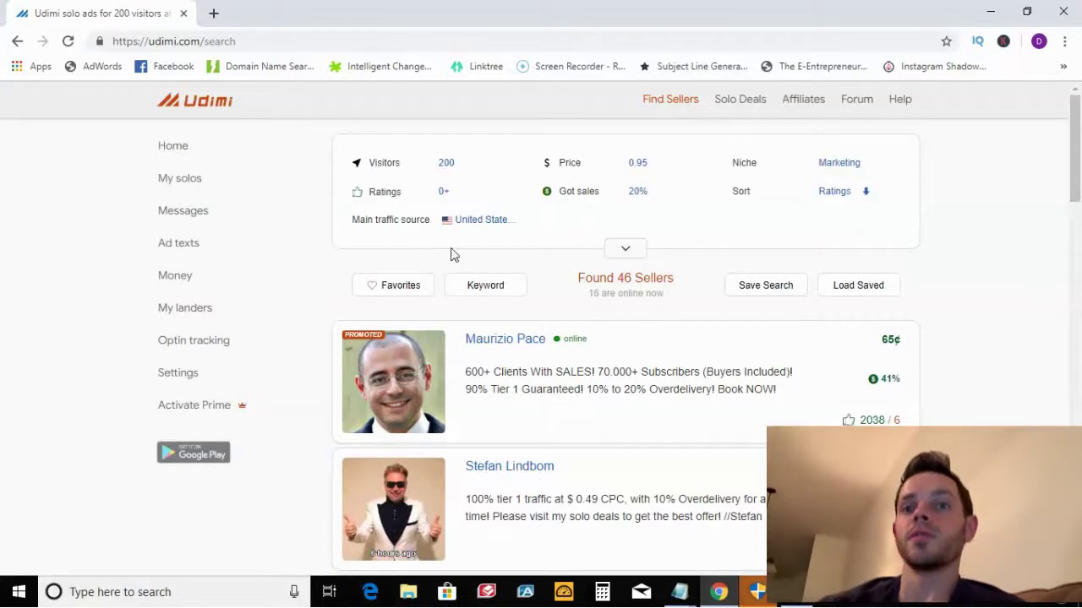
Step: Scroll the Ratings-sorted results down to the 60¢ (35% got sales) and 48¢ (26% got sales) sellers
scroll(640, 222, "down", 2)
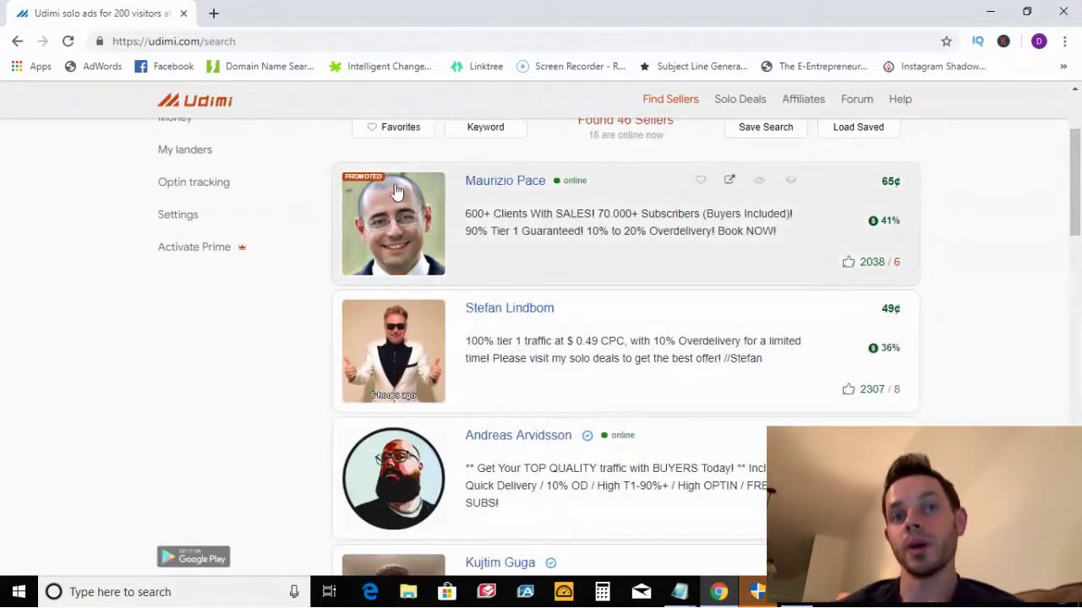
scroll(411, 279, "down", 1)
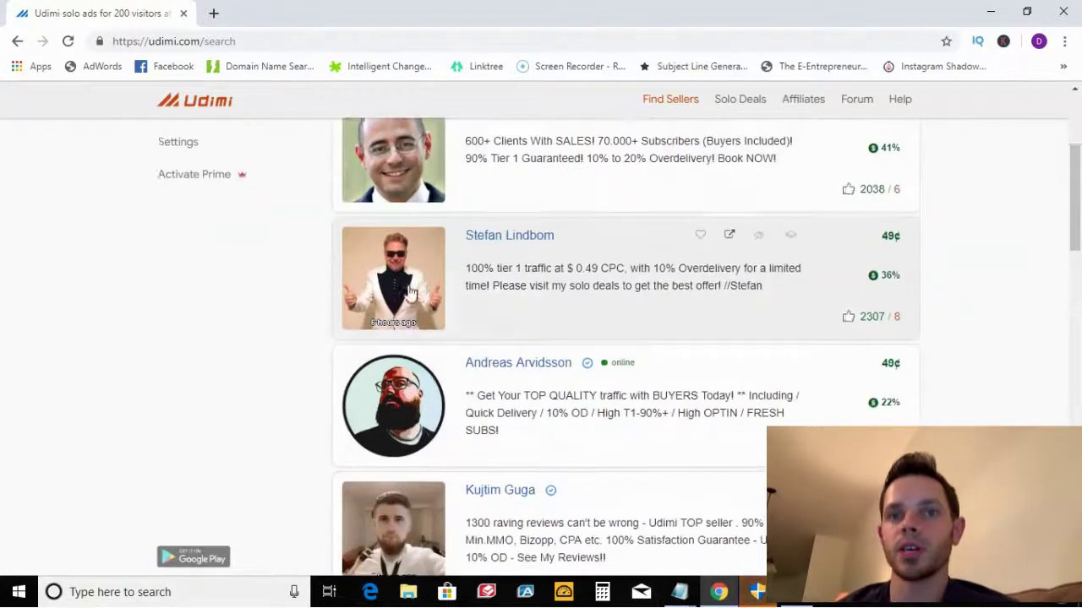
scroll(411, 296, "down", 3)
scroll(412, 312, "up", 5)
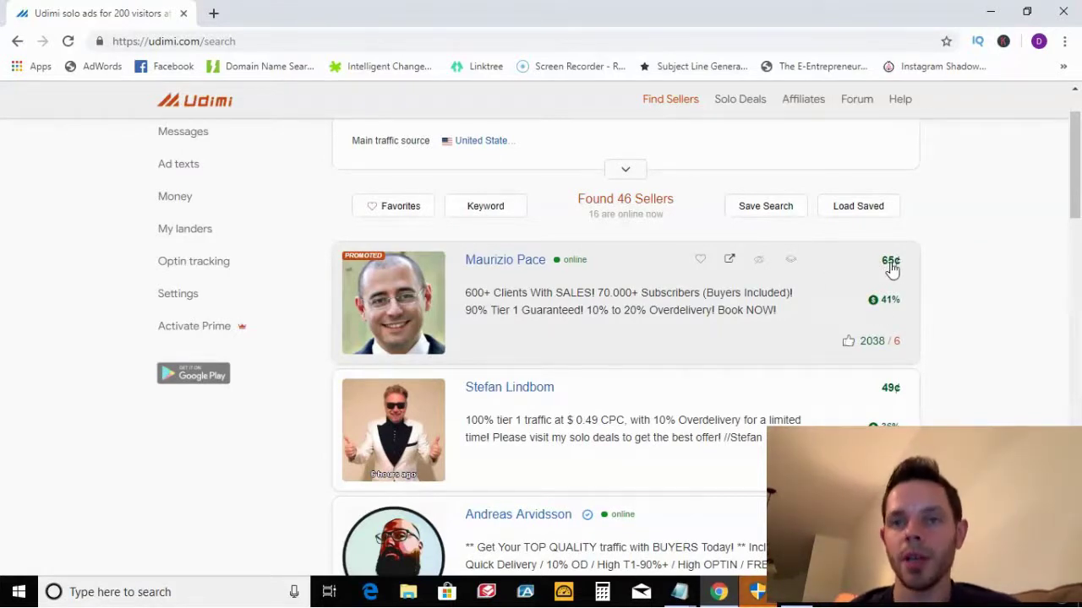
scroll(859, 268, "up", 2)
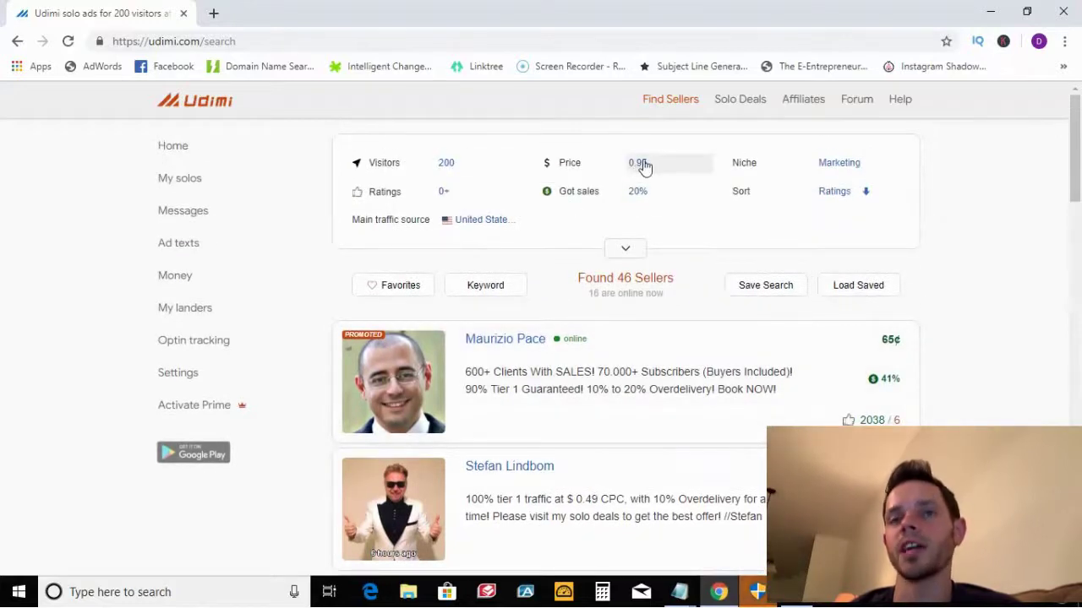
scroll(642, 165, "down", 2)
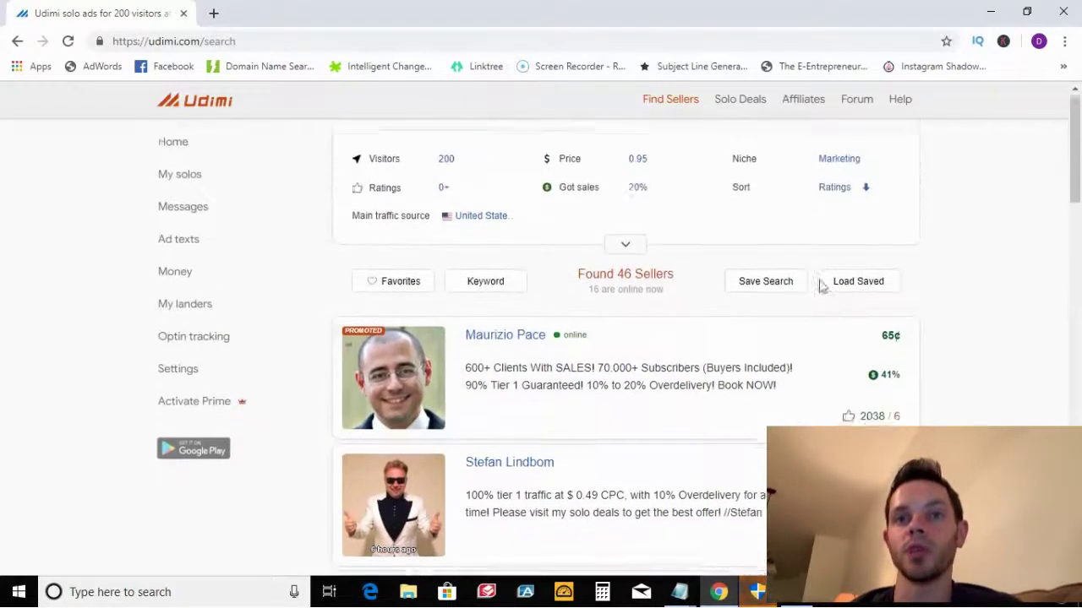
scroll(845, 266, "up", 2)
scroll(879, 279, "down", 2)
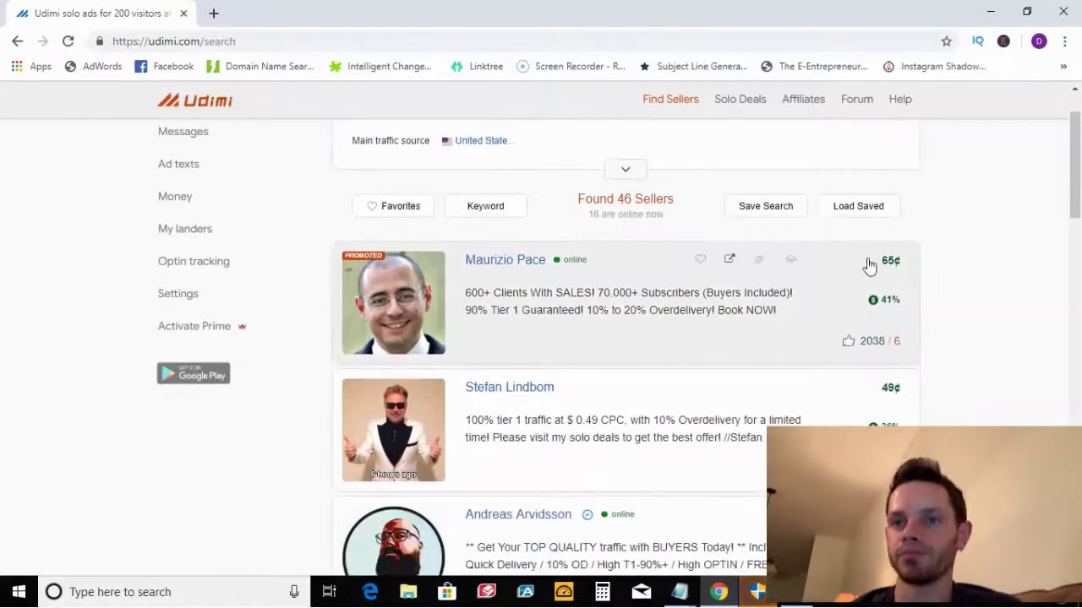
scroll(889, 266, "down", 2)
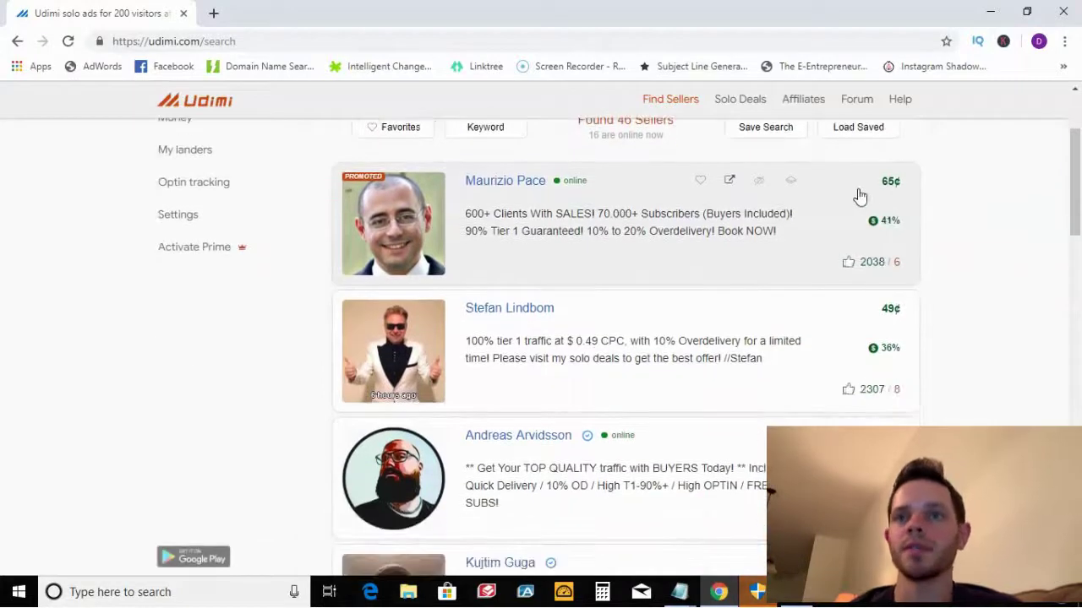
scroll(854, 216, "down", 2)
scroll(889, 241, "down", 2)
scroll(888, 292, "down", 4)
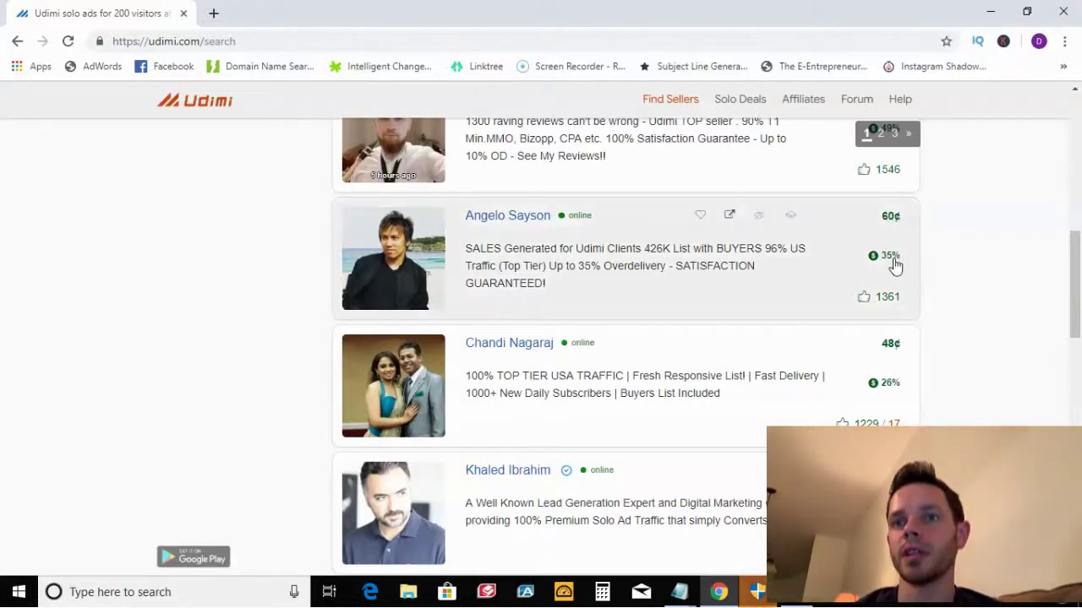
mouse_move(874, 261)
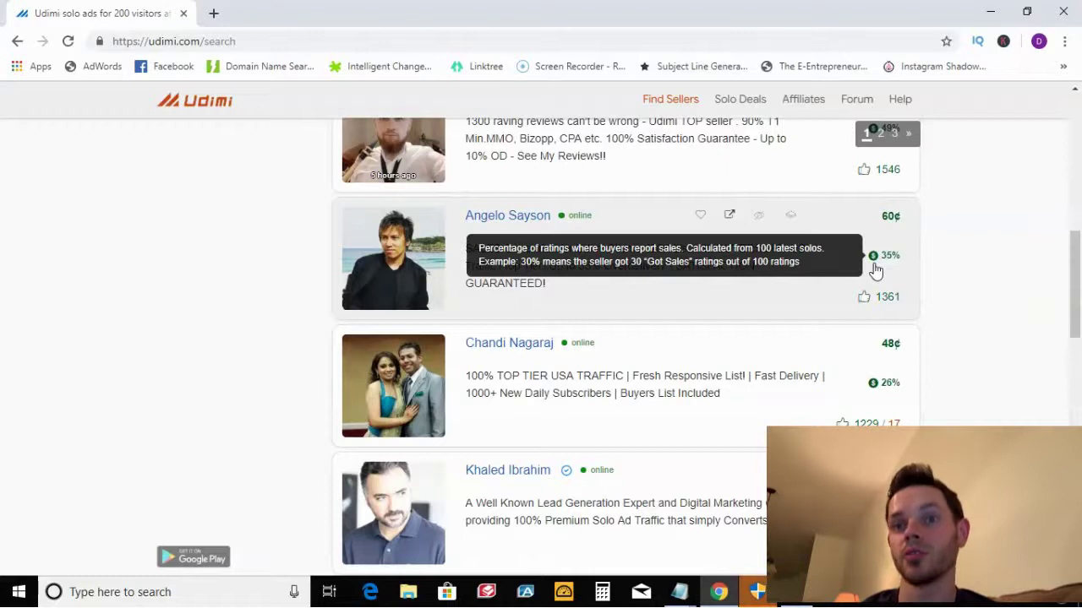
scroll(892, 263, "down", 2)
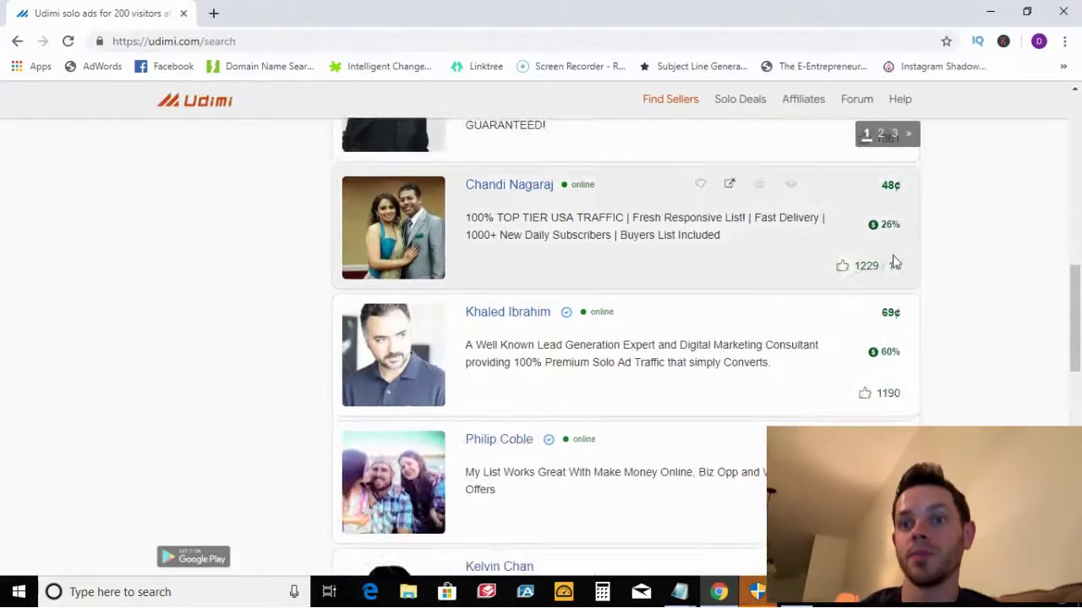
scroll(895, 264, "up", 3)
scroll(893, 263, "down", 2)
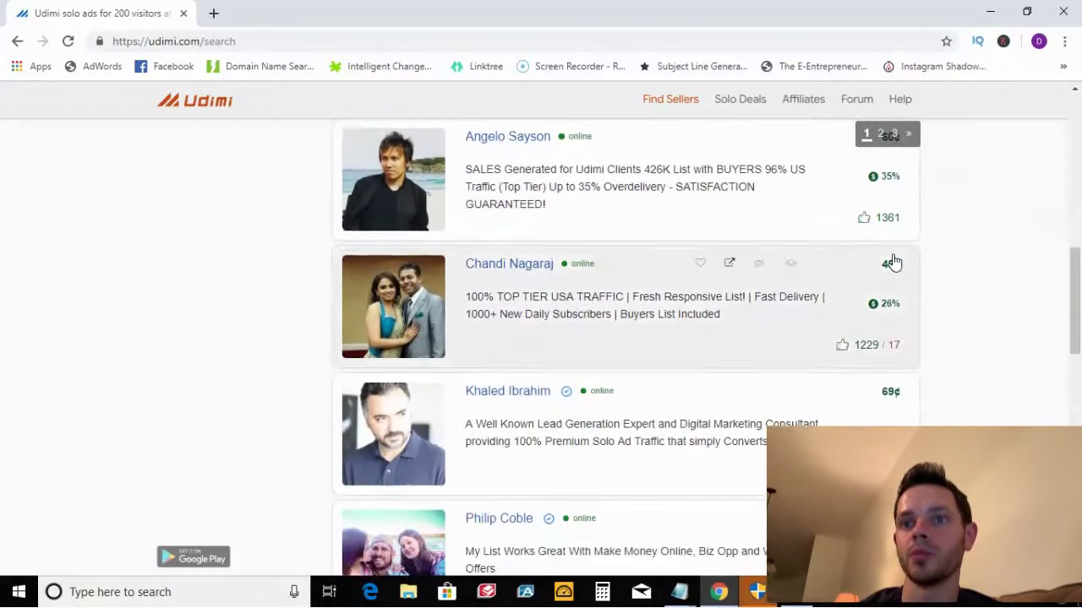
scroll(895, 313, "down", 1)
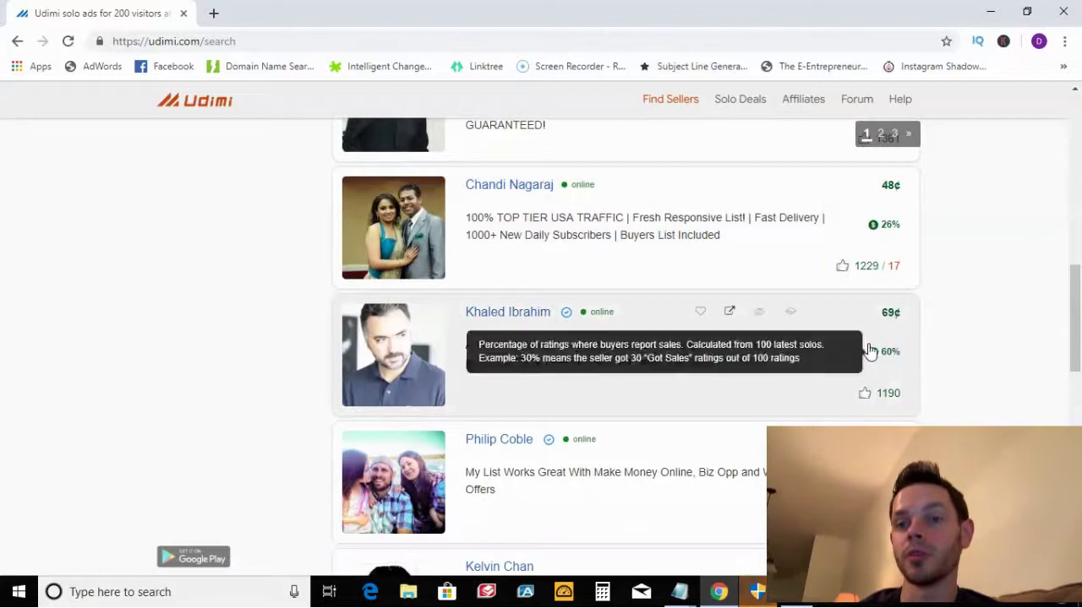
mouse_move(871, 351)
scroll(871, 350, "down", 1)
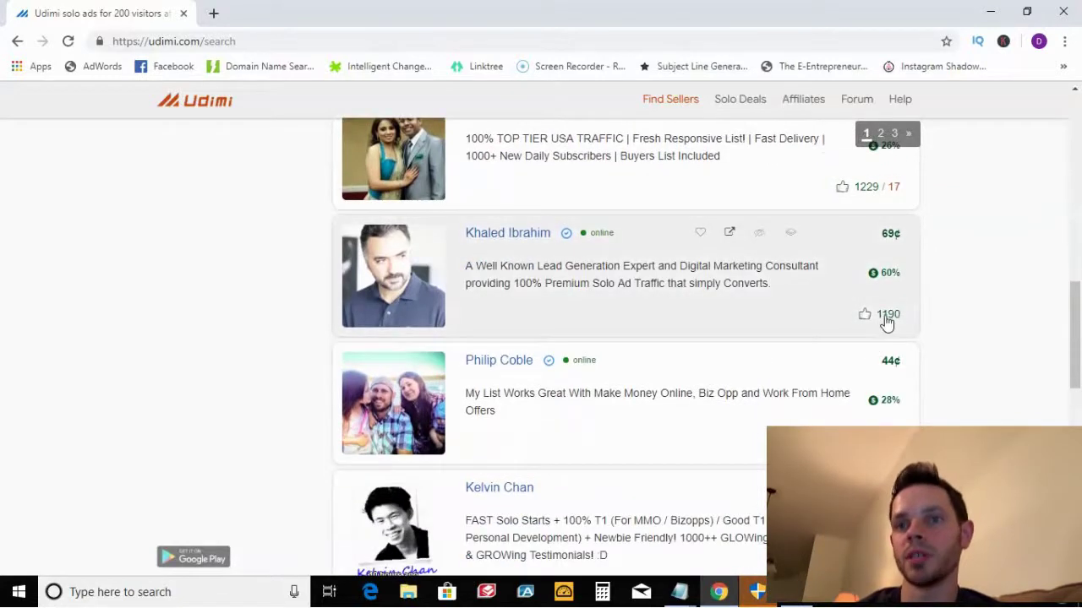
scroll(886, 322, "up", 3)
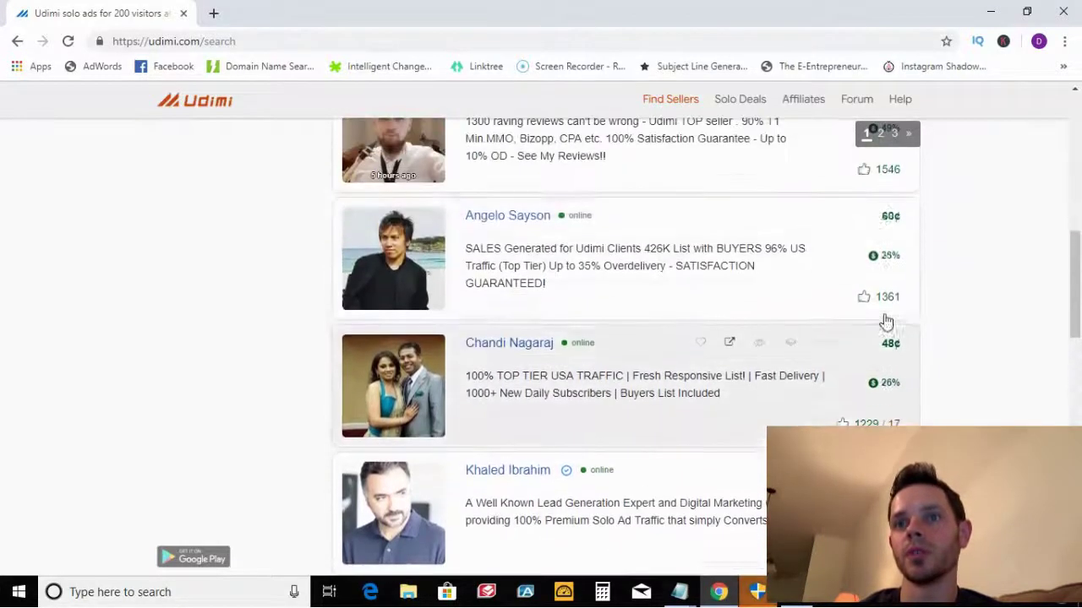
scroll(887, 313, "up", 2)
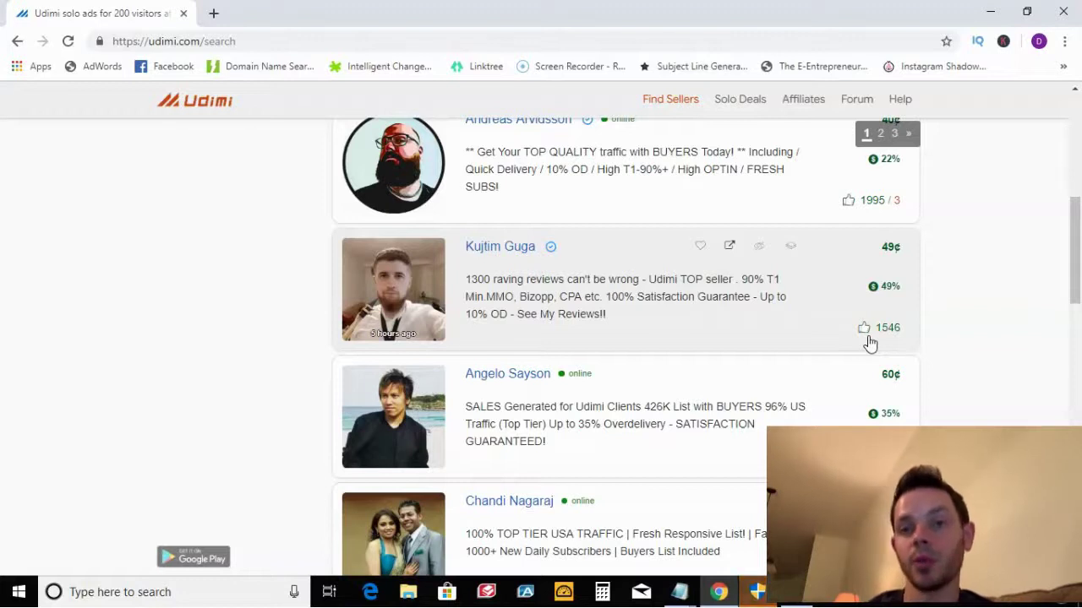
scroll(870, 341, "up", 1)
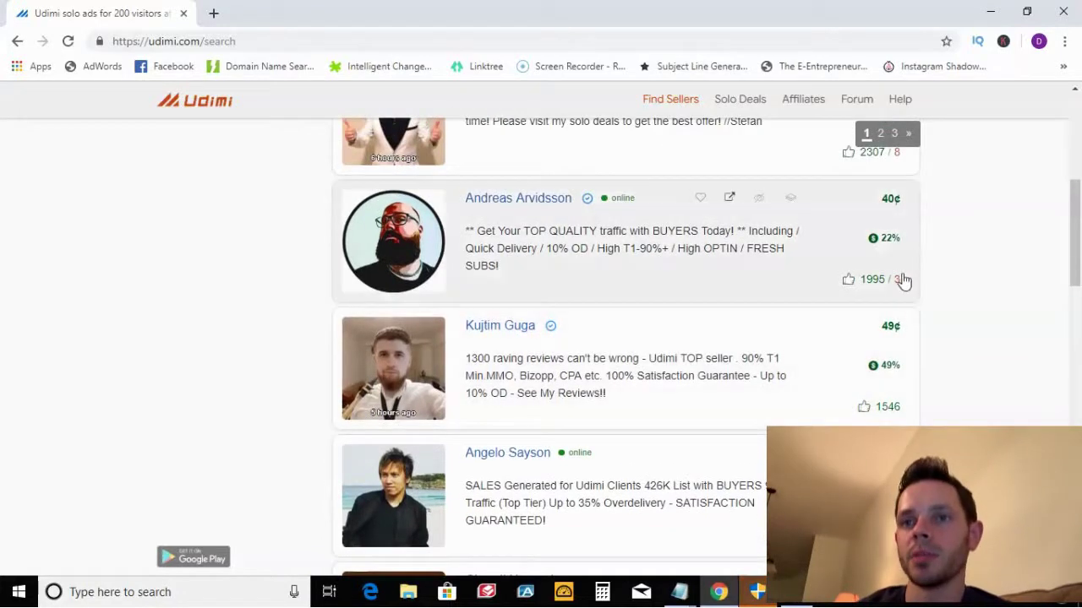
scroll(898, 287, "up", 1)
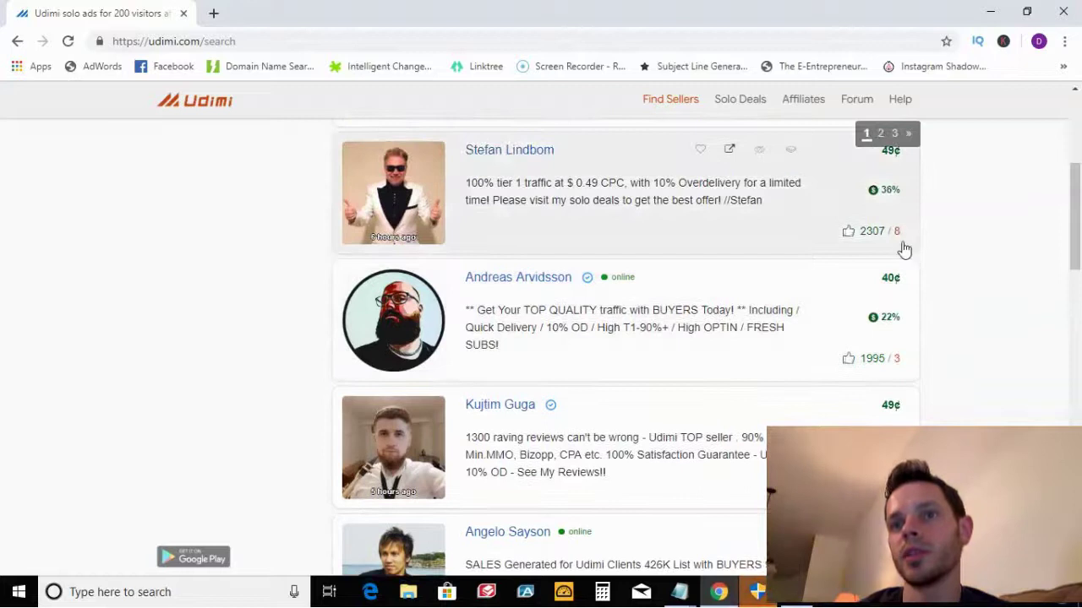
scroll(899, 240, "up", 1)
scroll(896, 239, "up", 1)
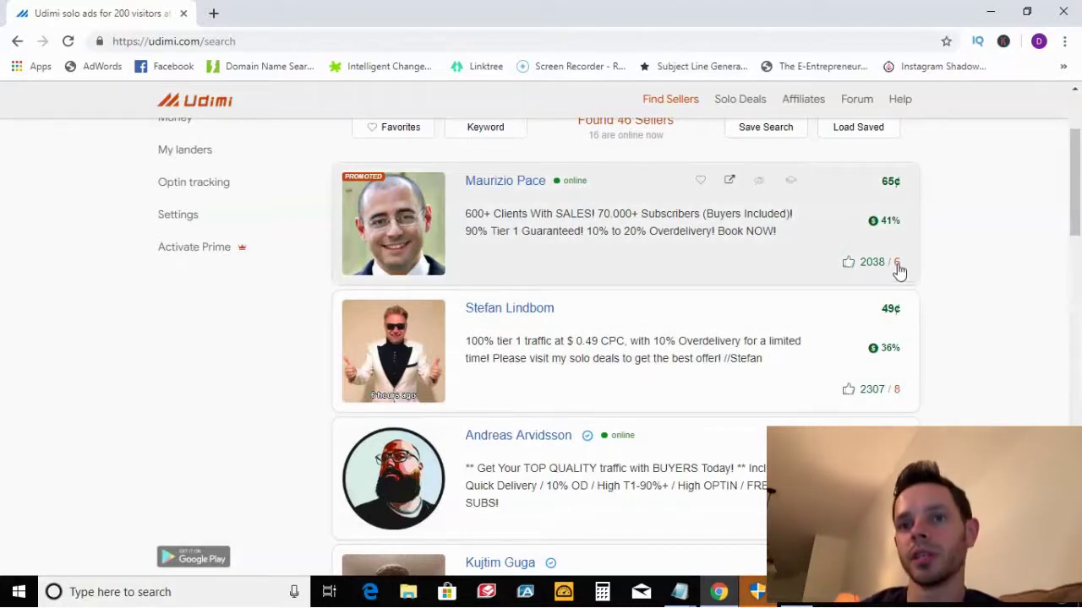
scroll(899, 271, "down", 1)
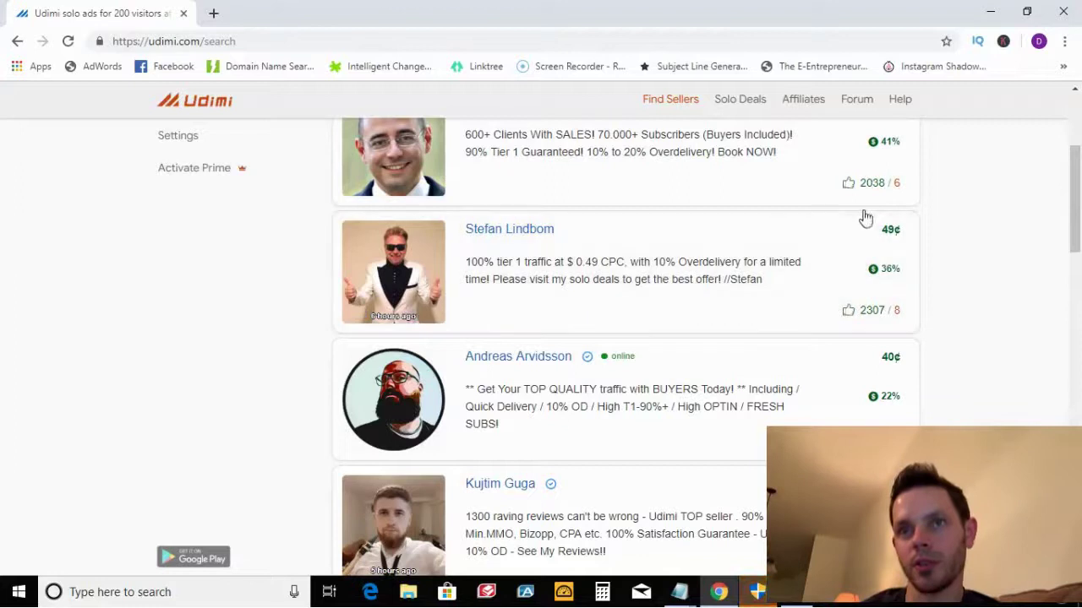
scroll(833, 355, "down", 3)
scroll(833, 355, "down", 5)
scroll(820, 291, "up", 2)
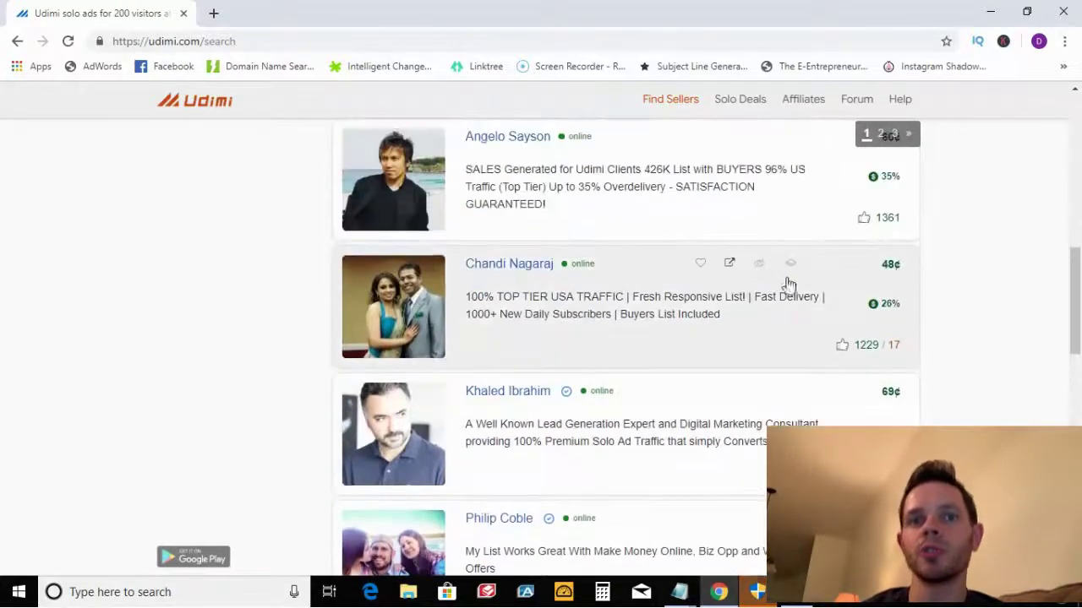
scroll(693, 272, "up", 2)
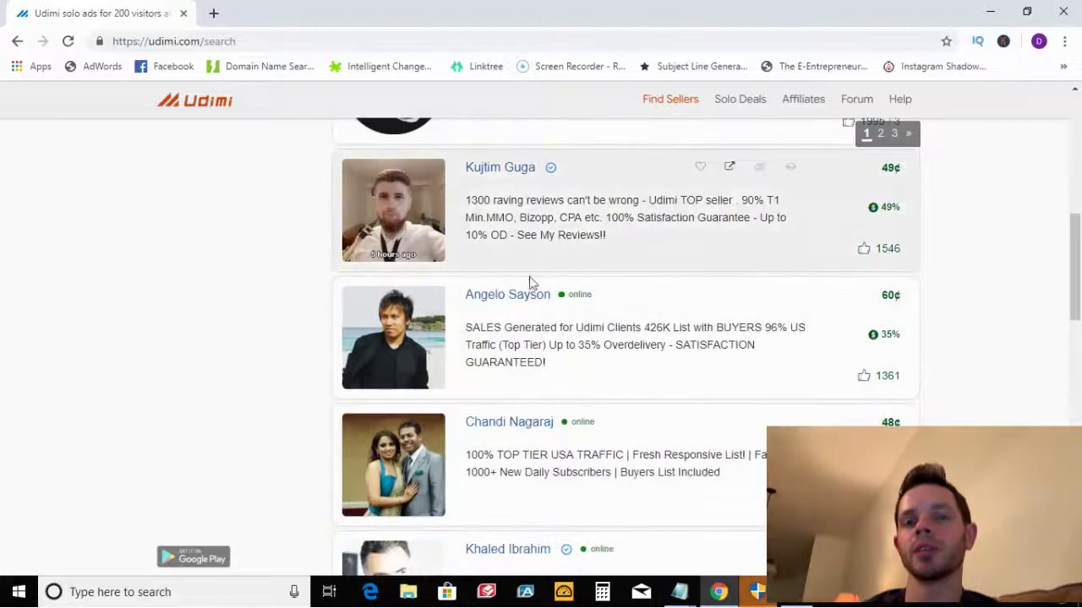
scroll(554, 265, "up", 6)
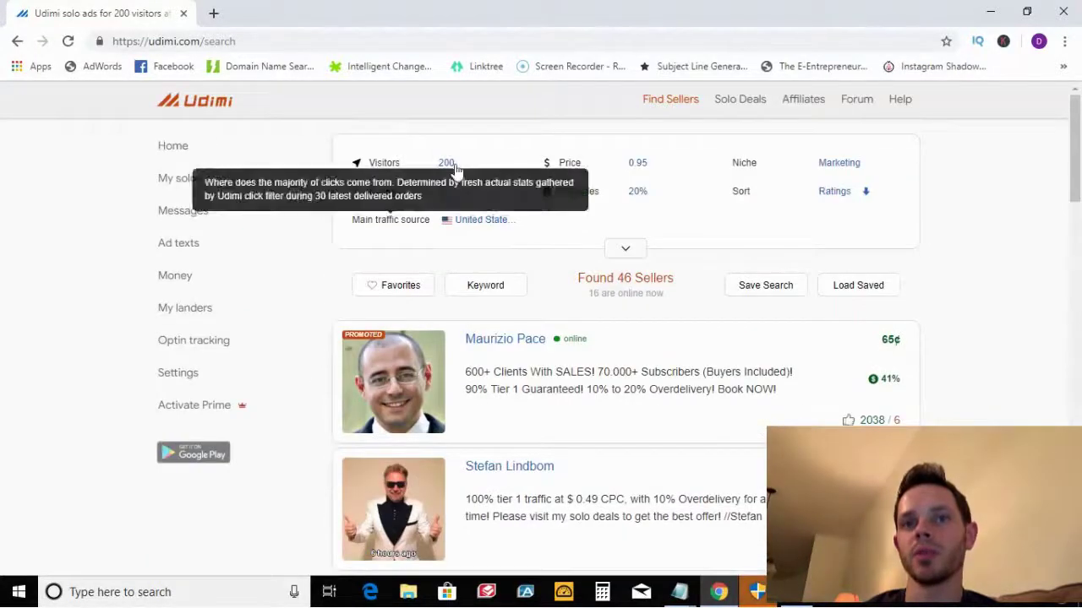
scroll(695, 403, "down", 4)
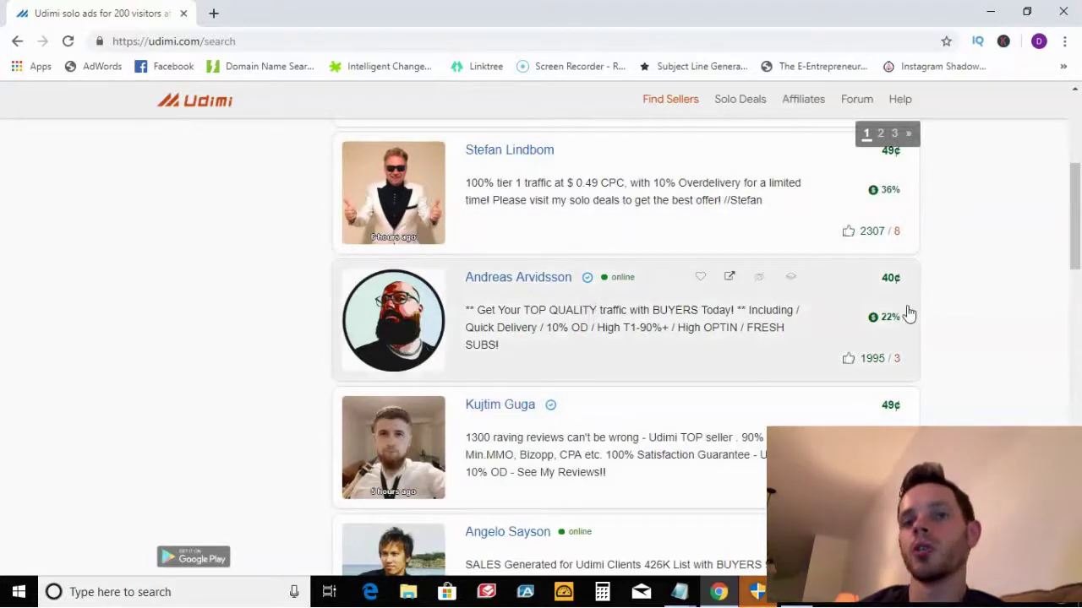
scroll(901, 313, "up", 4)
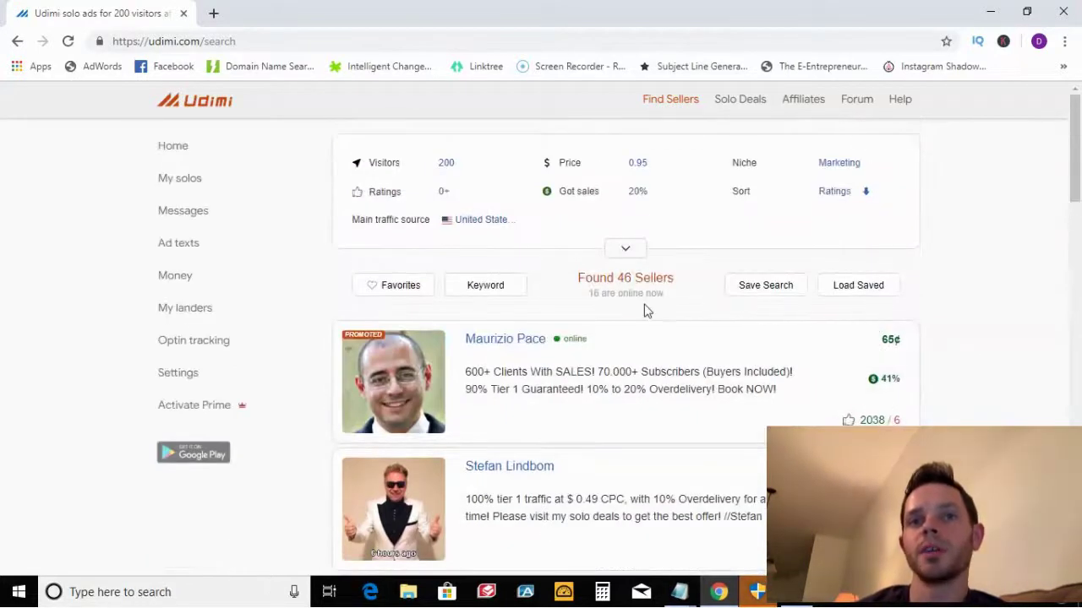
left_click(636, 164)
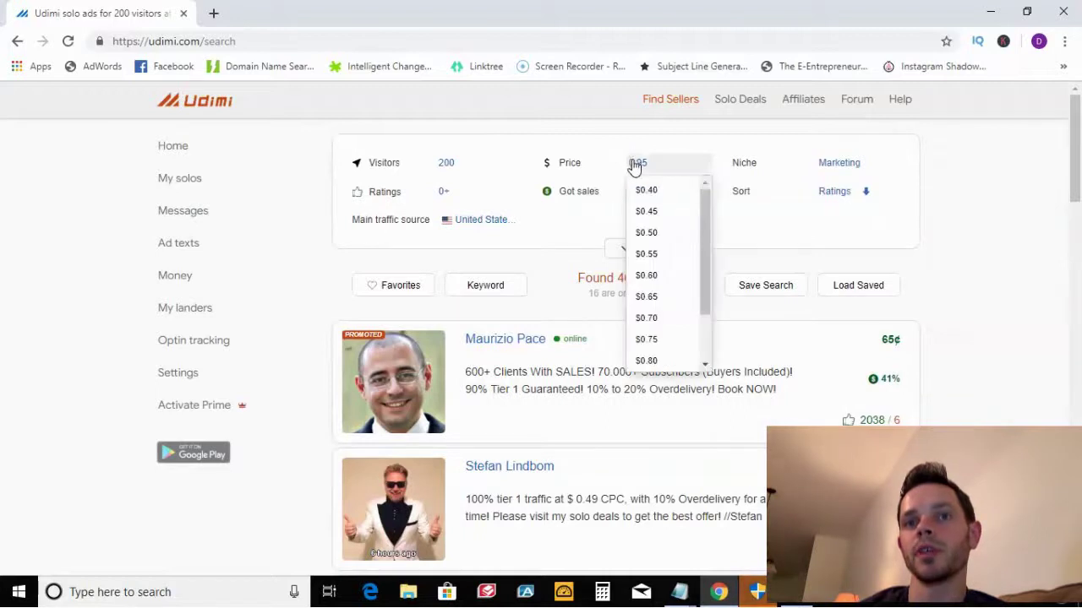
left_click(755, 250)
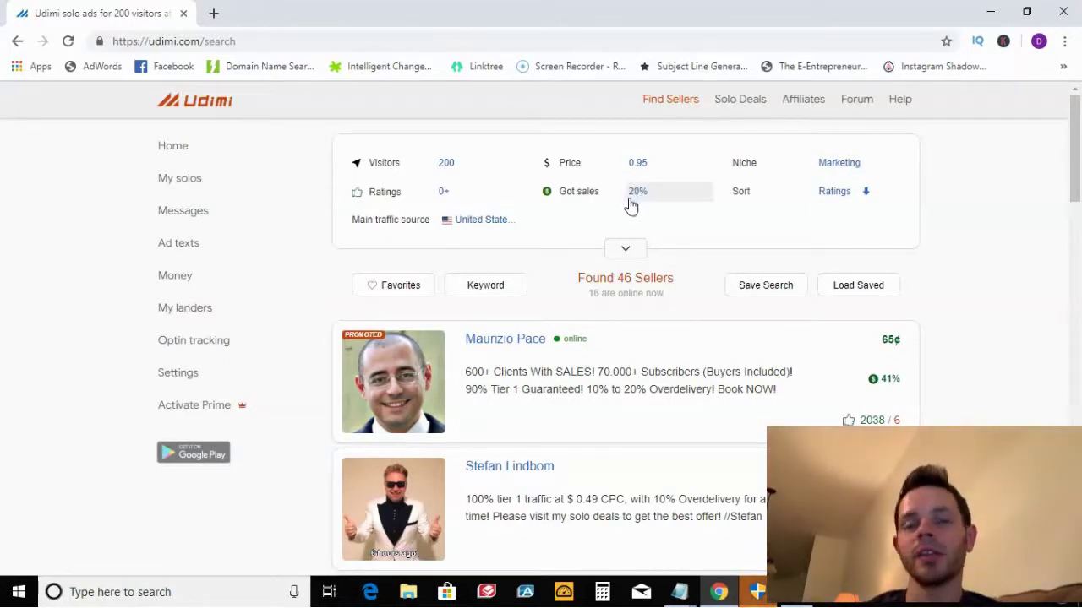
scroll(630, 215, "down", 1)
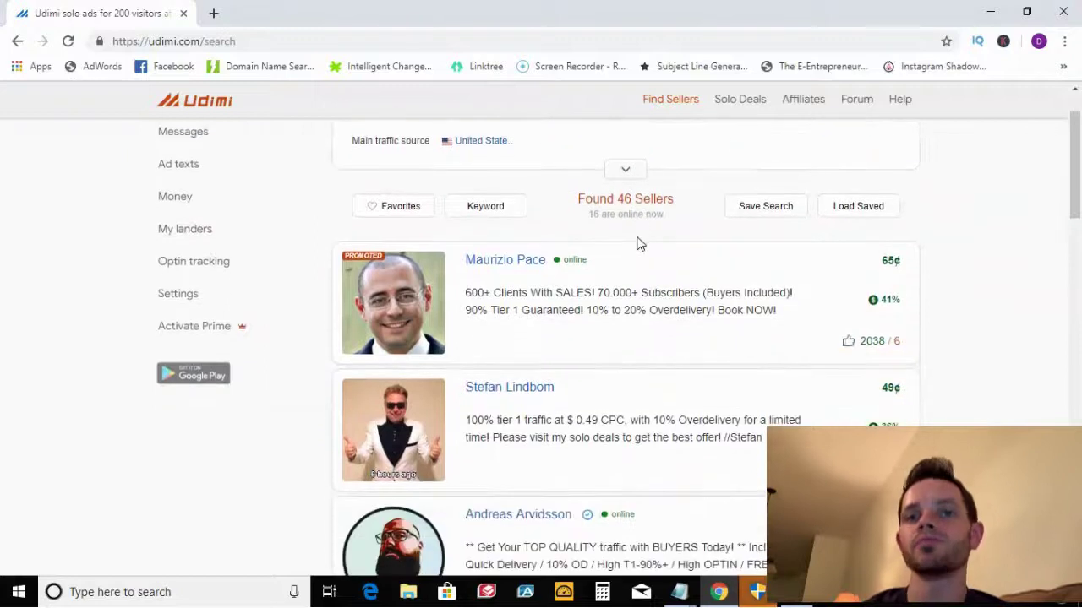
scroll(634, 236, "down", 2)
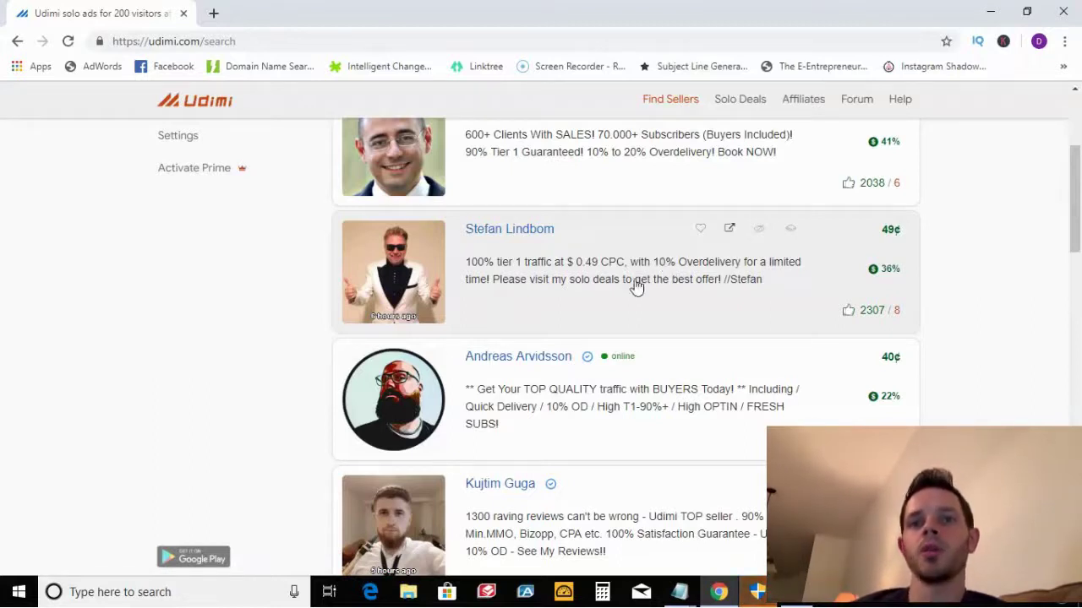
Step: Open the 49¢ seller's order page and check his 19% repeat-order rate and 3-hour acceptance time
left_click(505, 229)
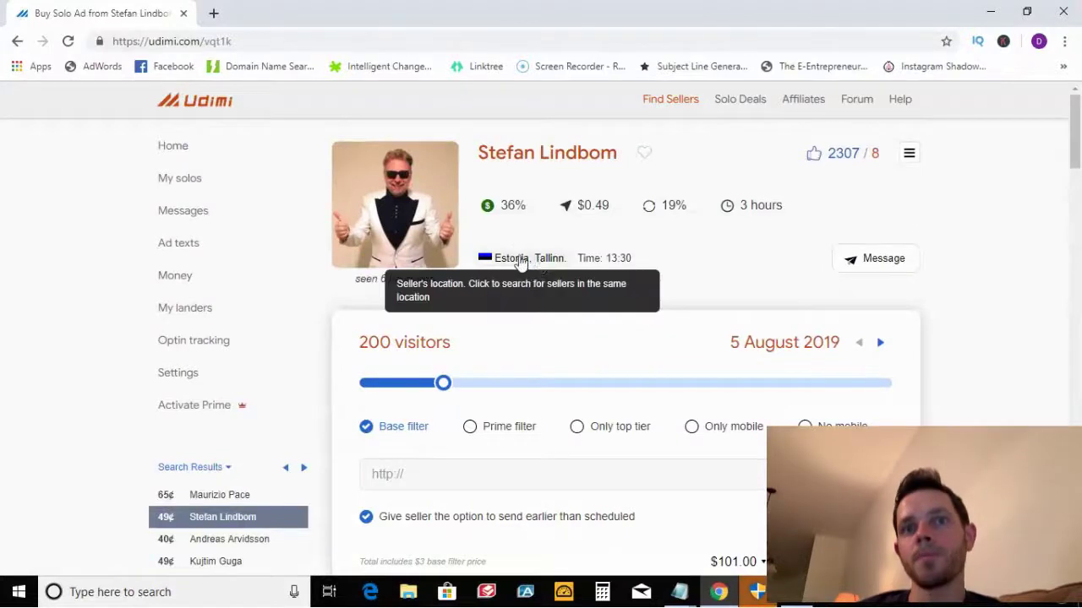
mouse_move(667, 213)
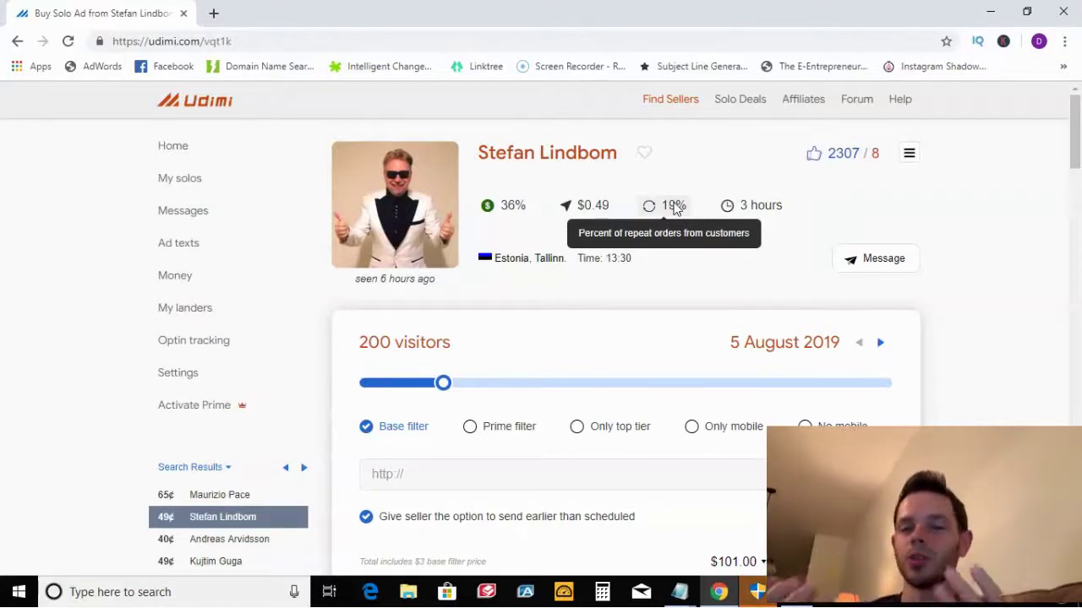
Step: Slide the visitors slider down in stages to 100 visitors
mouse_move(747, 214)
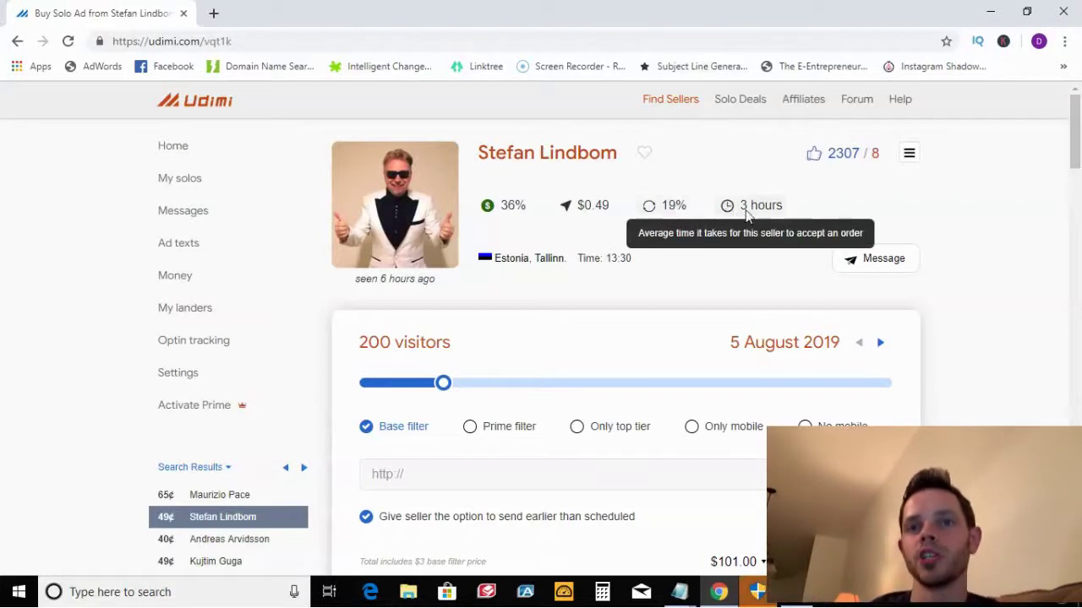
scroll(628, 291, "down", 1)
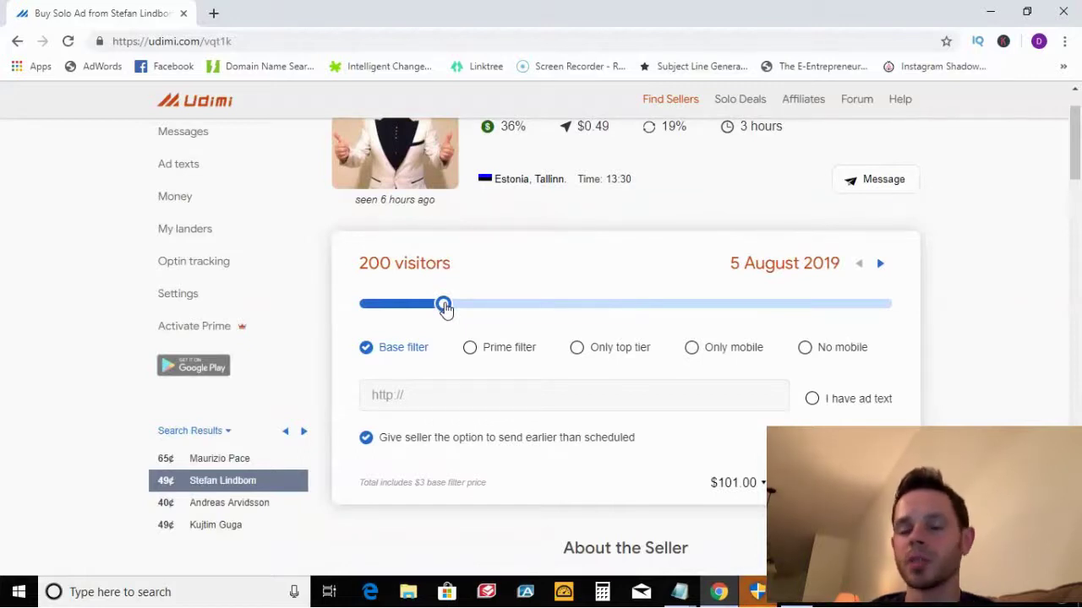
scroll(444, 306, "down", 2)
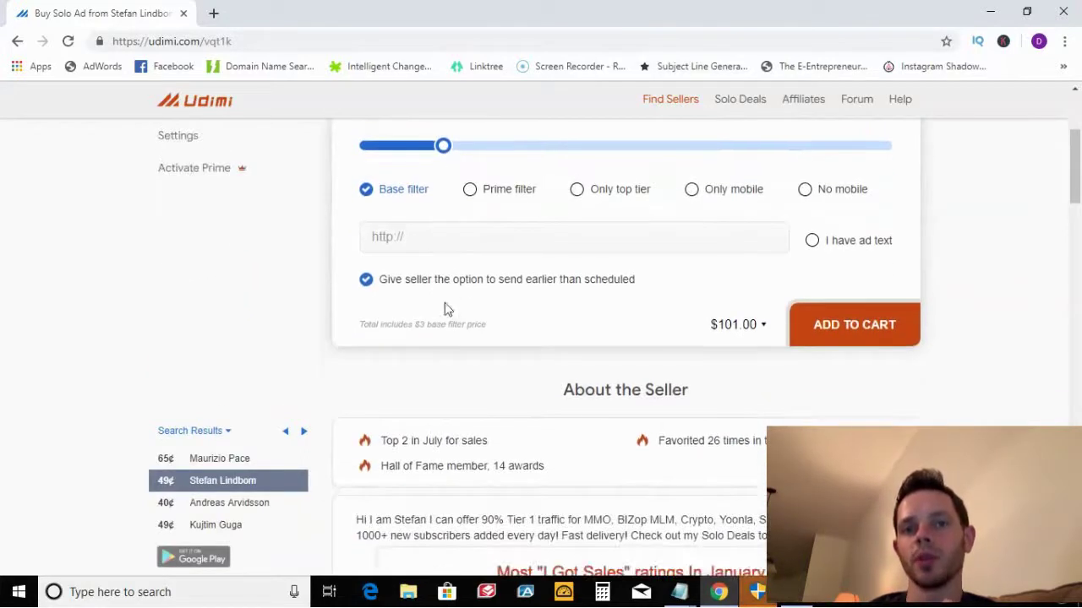
scroll(558, 311, "up", 1)
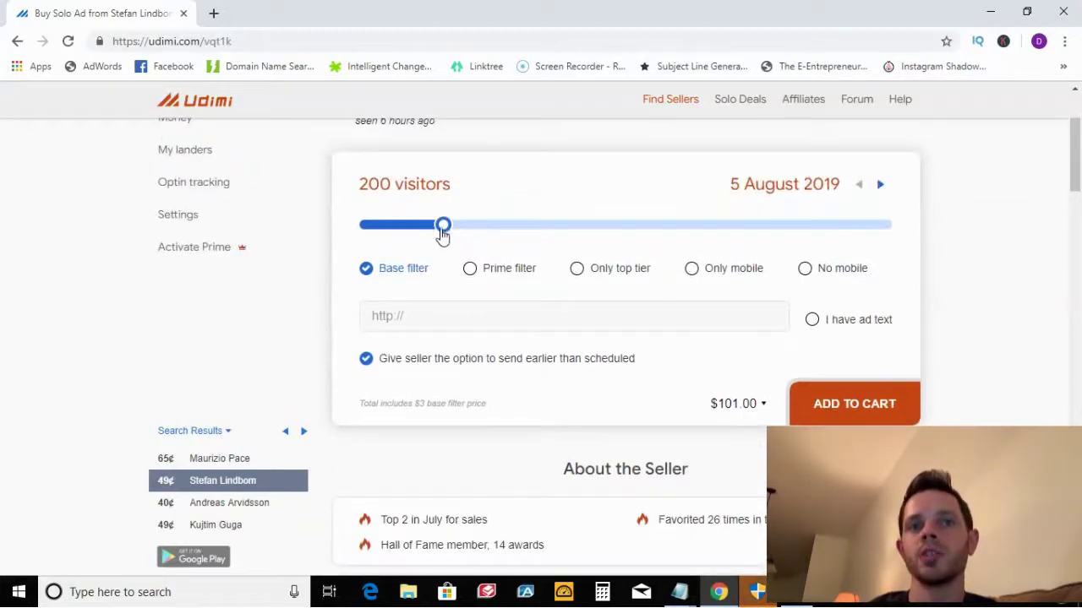
left_click_drag(443, 229, 414, 226)
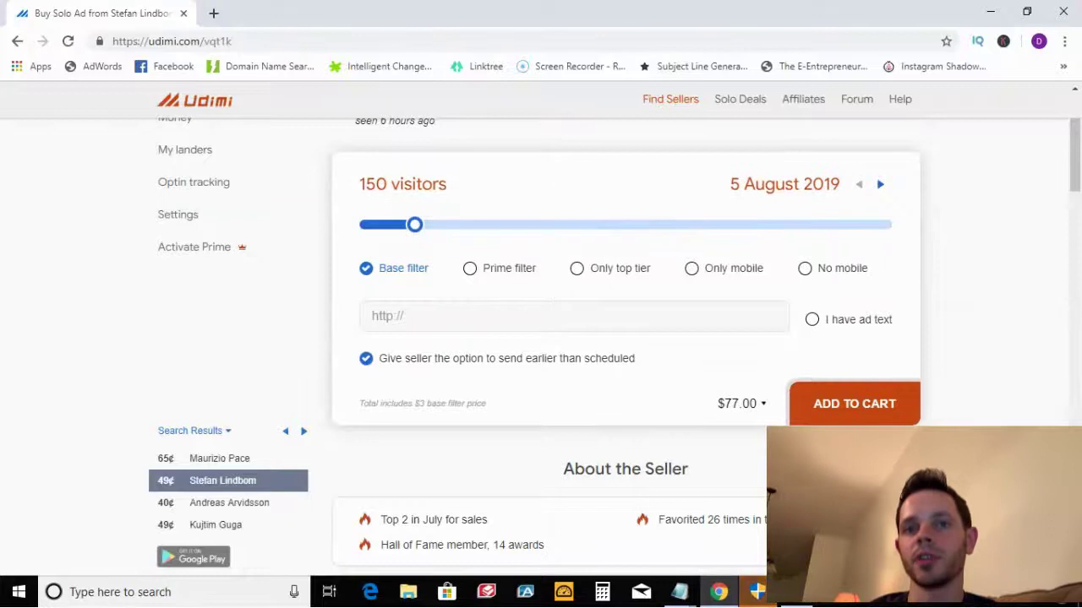
scroll(749, 368, "down", 1)
scroll(756, 346, "up", 1)
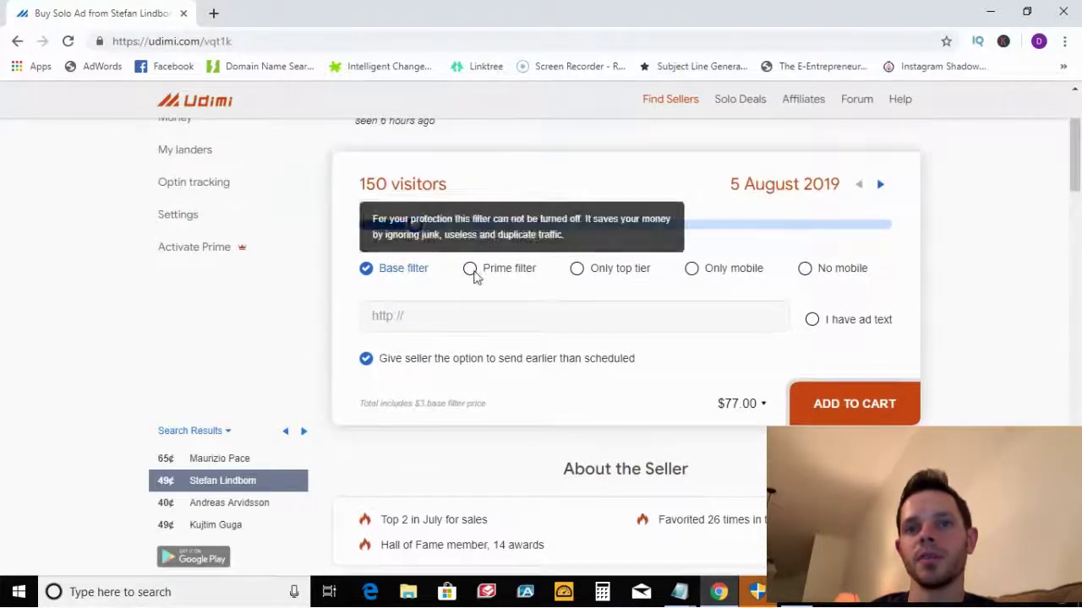
scroll(828, 362, "down", 1)
scroll(748, 338, "up", 1)
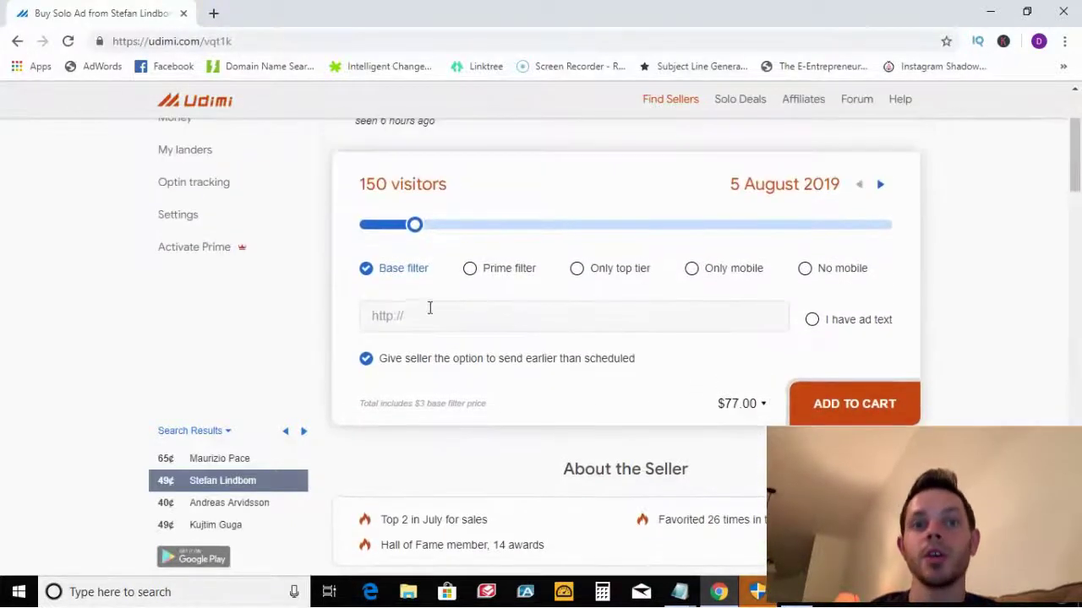
mouse_move(409, 247)
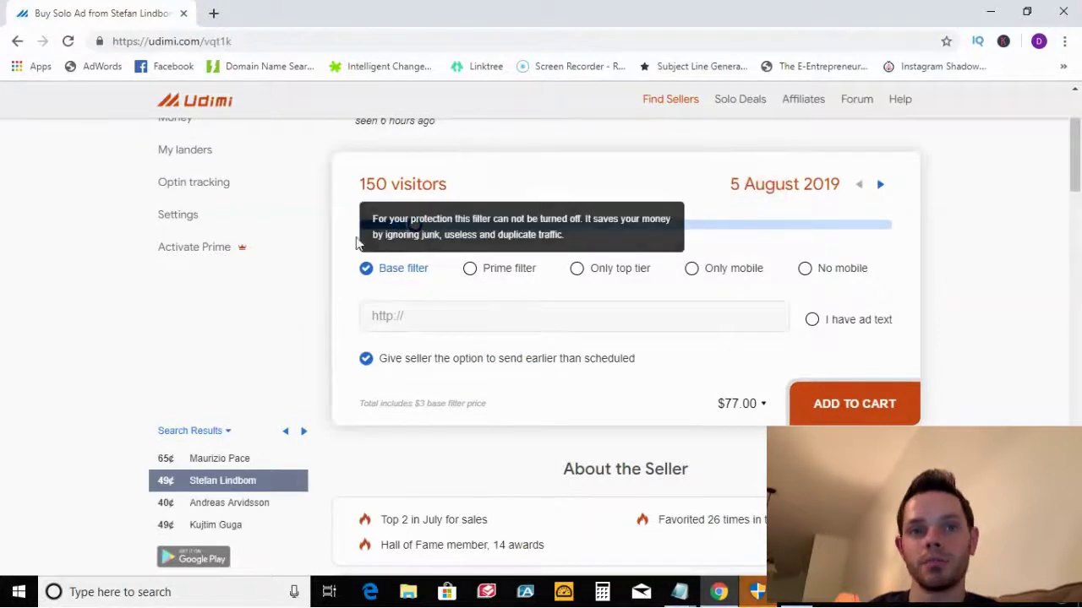
left_click_drag(417, 227, 395, 227)
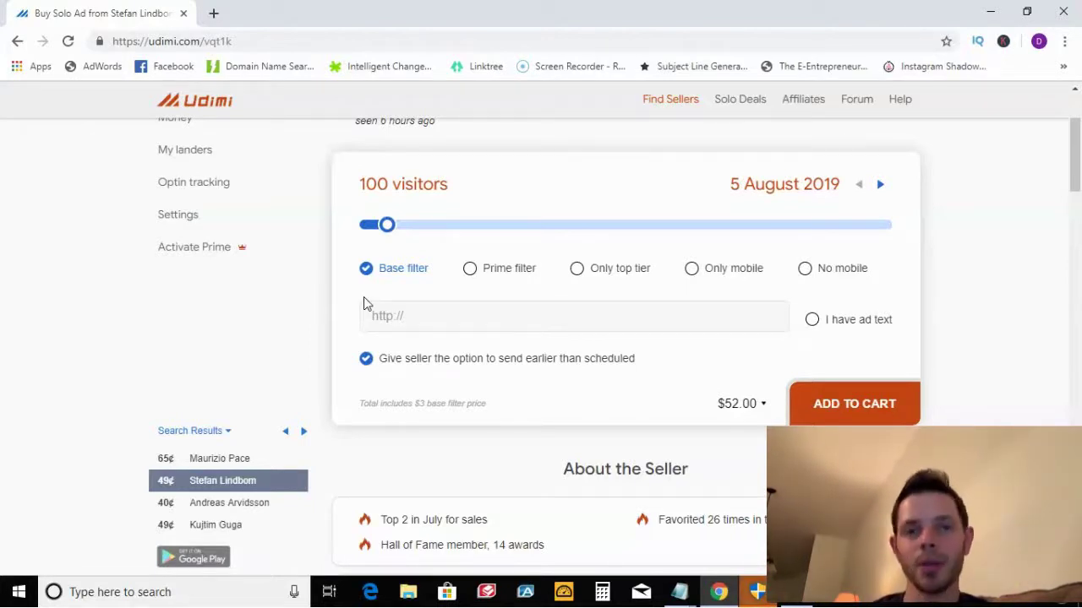
Step: Lower the order to the seller's 50-visitor minimum, dropping the total to $28.00
scroll(369, 292, "down", 1)
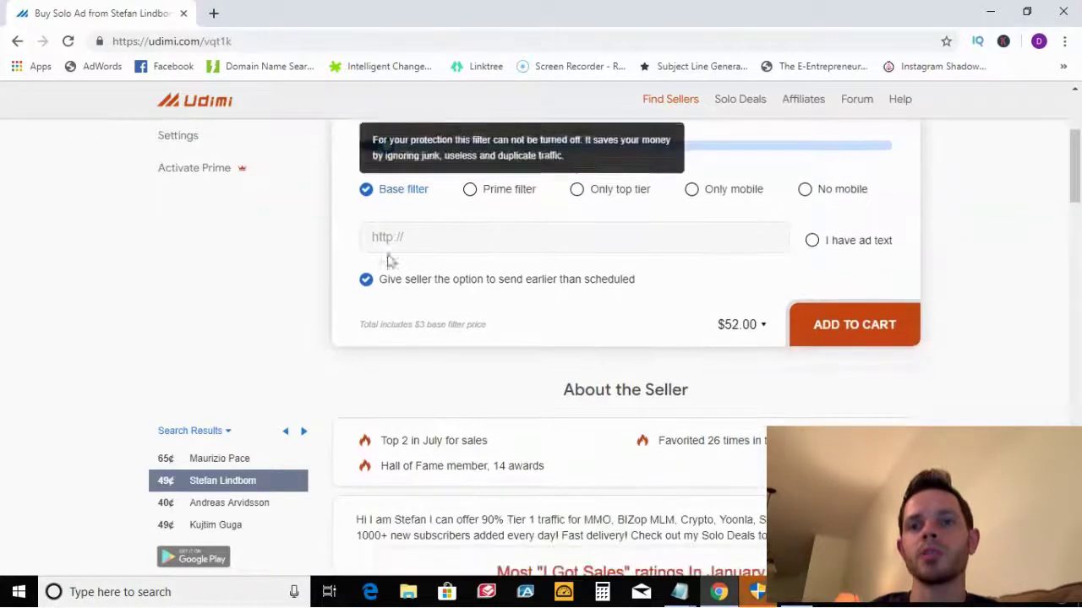
scroll(386, 251, "up", 1)
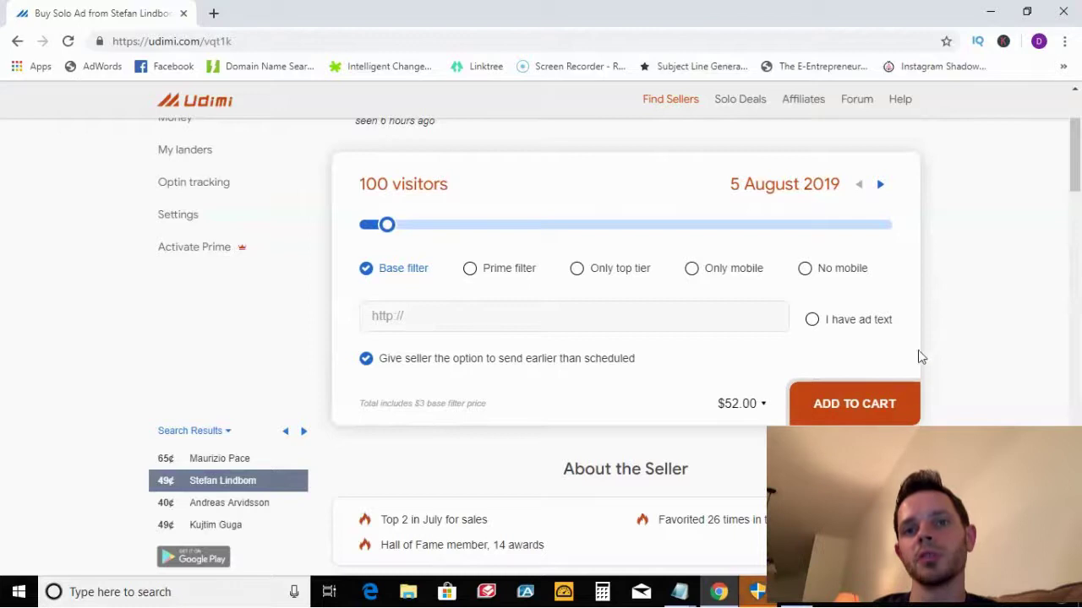
scroll(913, 346, "up", 1)
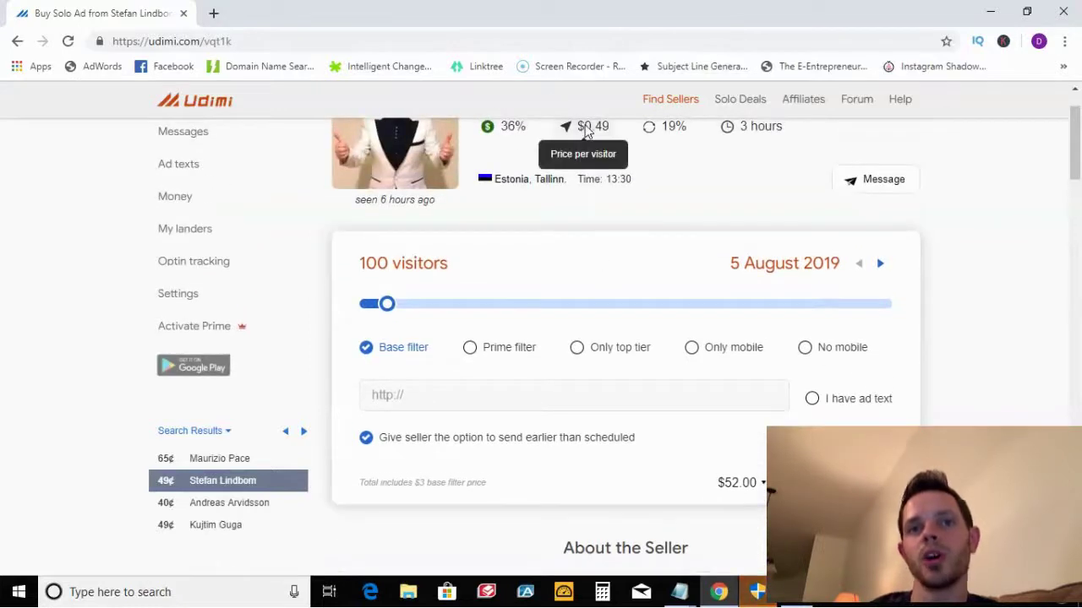
mouse_move(603, 142)
scroll(604, 152, "down", 1)
scroll(744, 355, "down", 1)
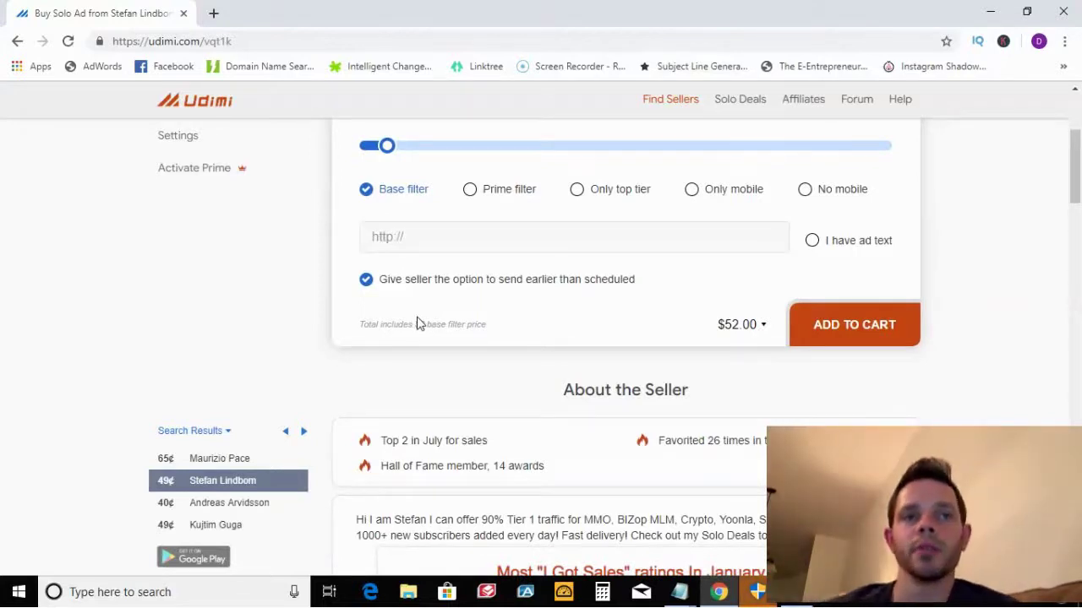
scroll(403, 342, "up", 1)
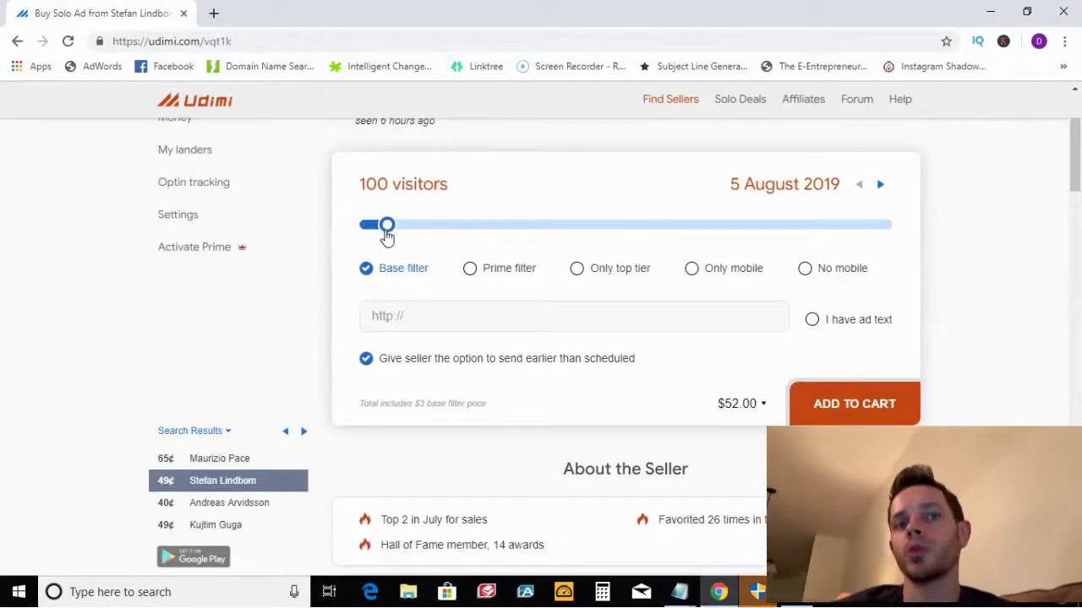
left_click_drag(387, 225, 360, 223)
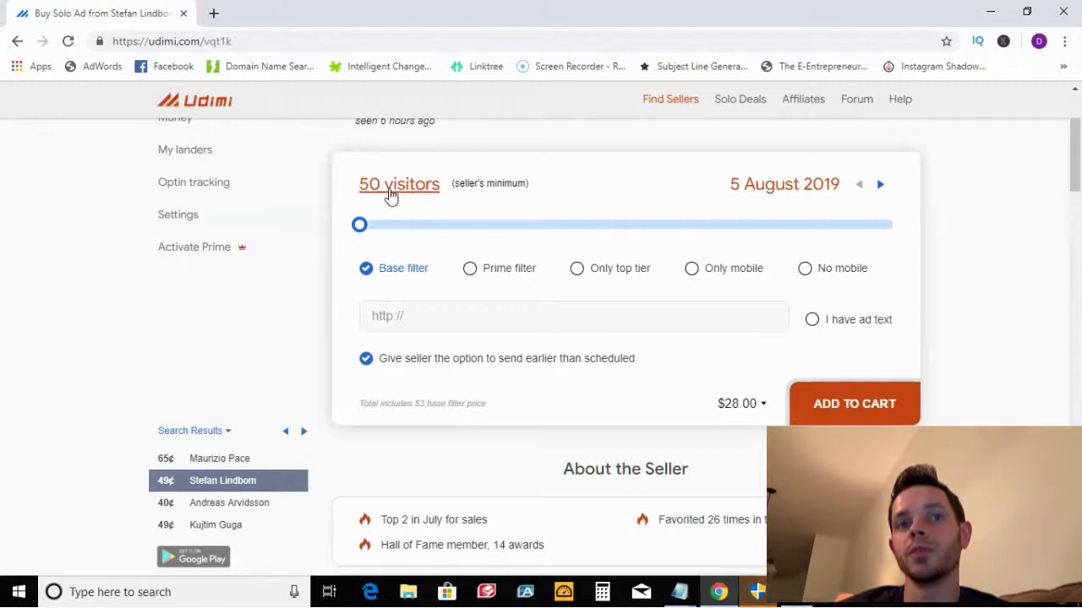
scroll(478, 200, "down", 1)
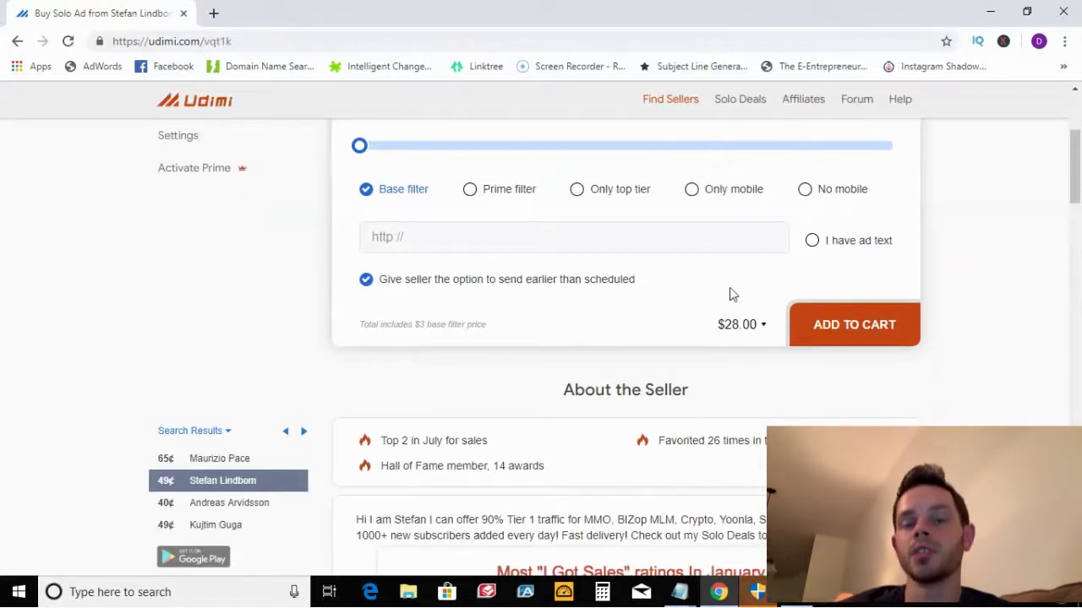
scroll(701, 346, "up", 1)
scroll(591, 361, "up", 1)
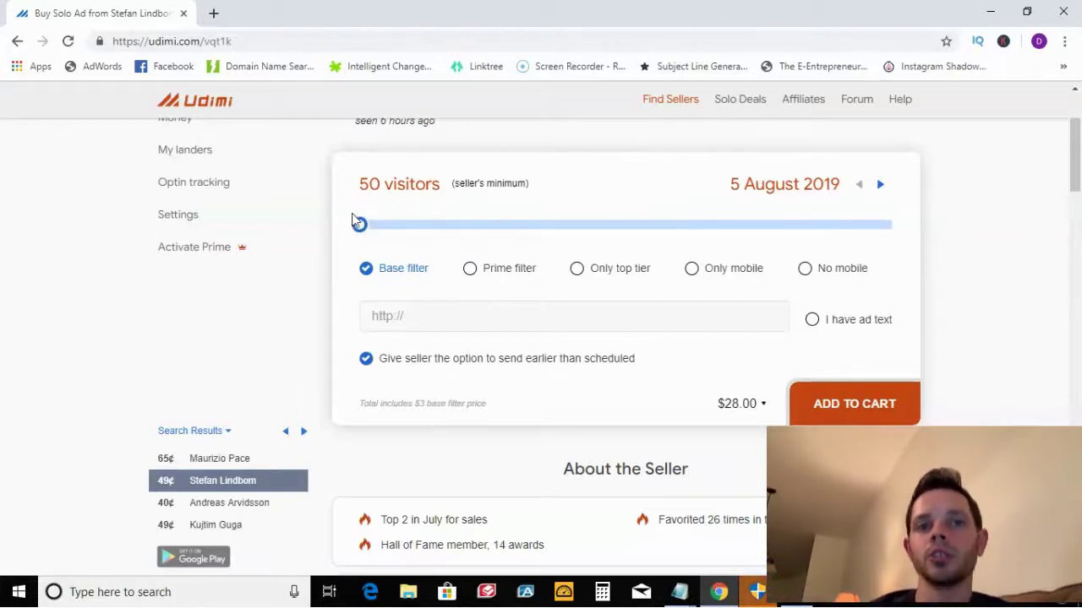
Step: Raise the order from 50 back to 100 visitors ($52.00) and place the cursor in the URL field
left_click(374, 226)
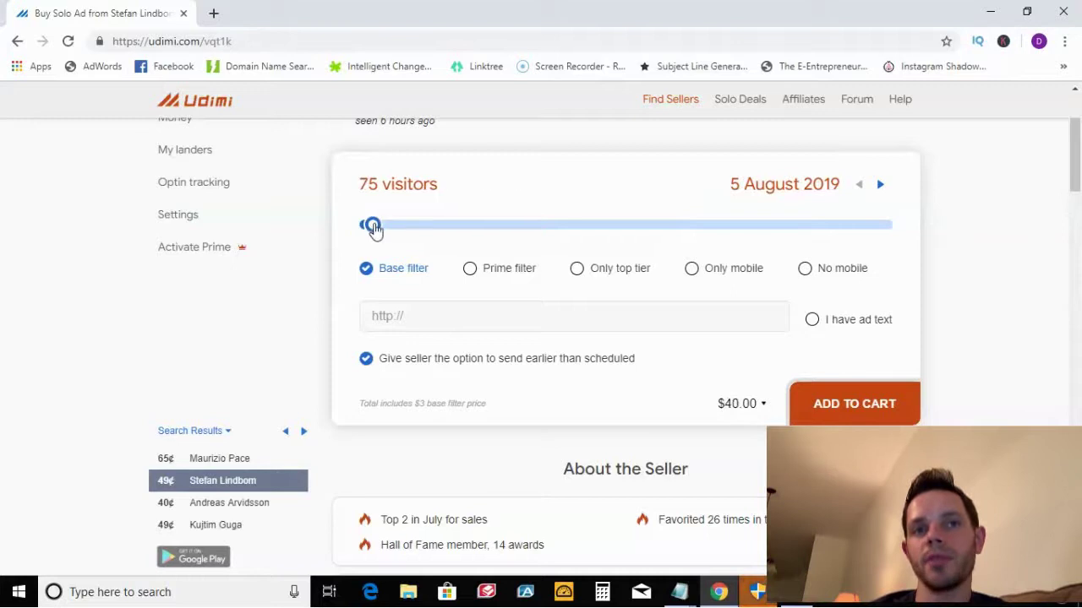
left_click(385, 226)
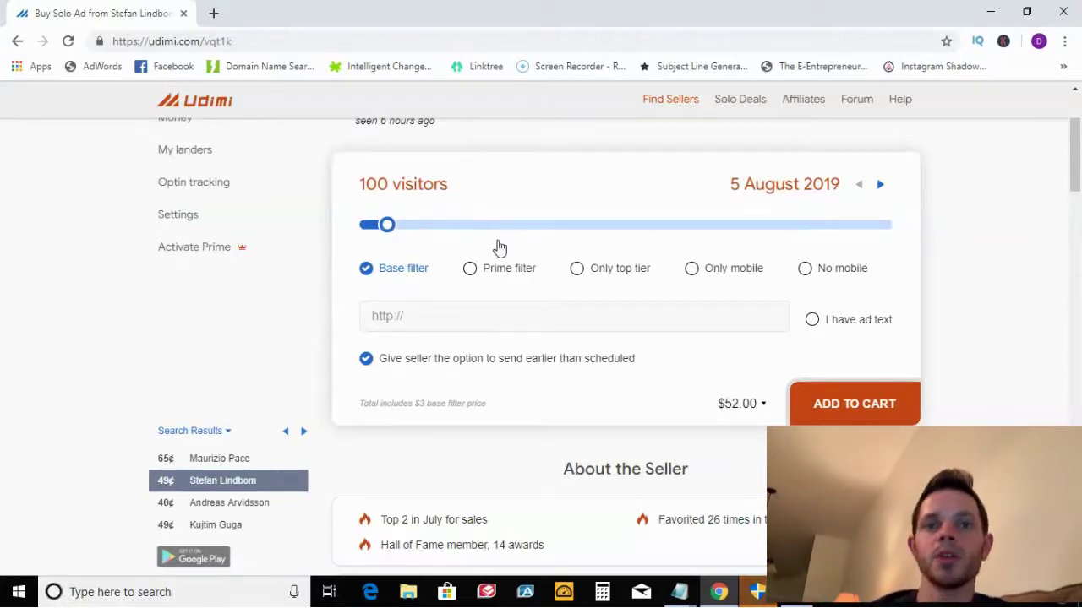
scroll(501, 248, "down", 1)
scroll(726, 330, "up", 1)
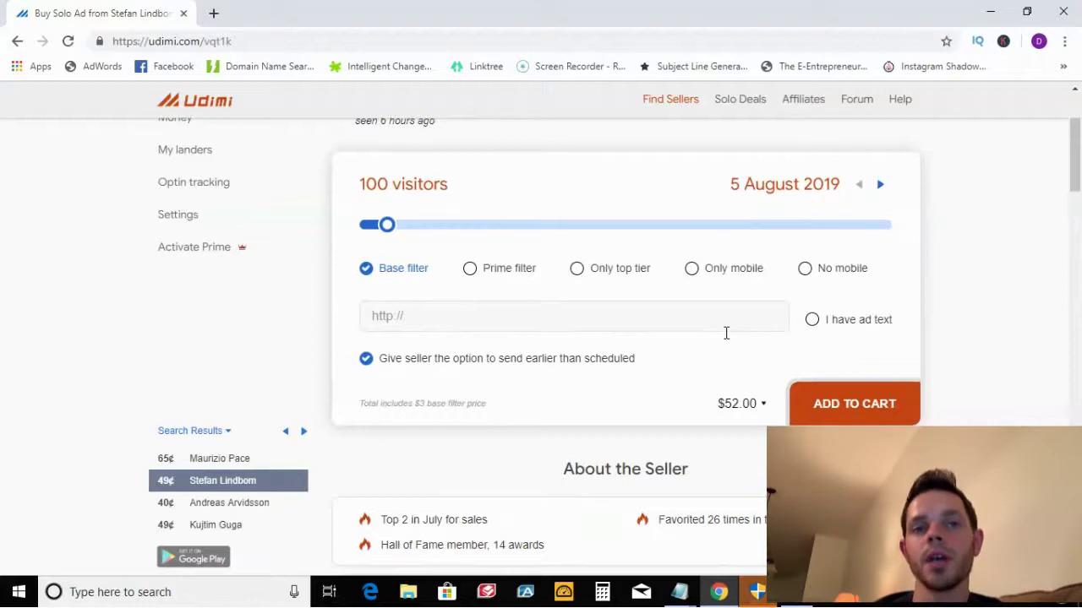
scroll(715, 345, "down", 1)
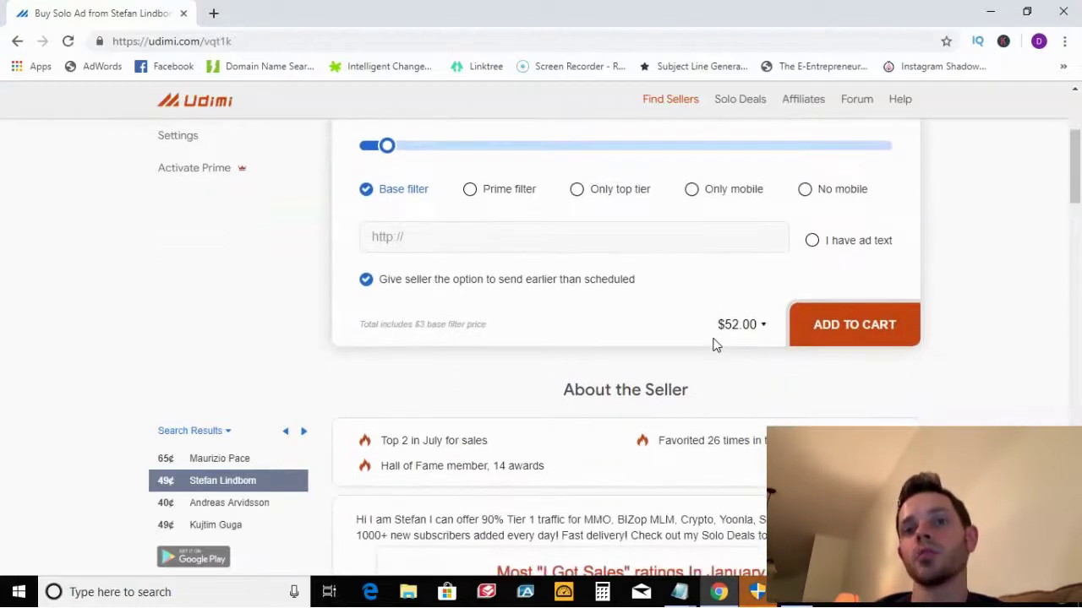
scroll(715, 345, "up", 3)
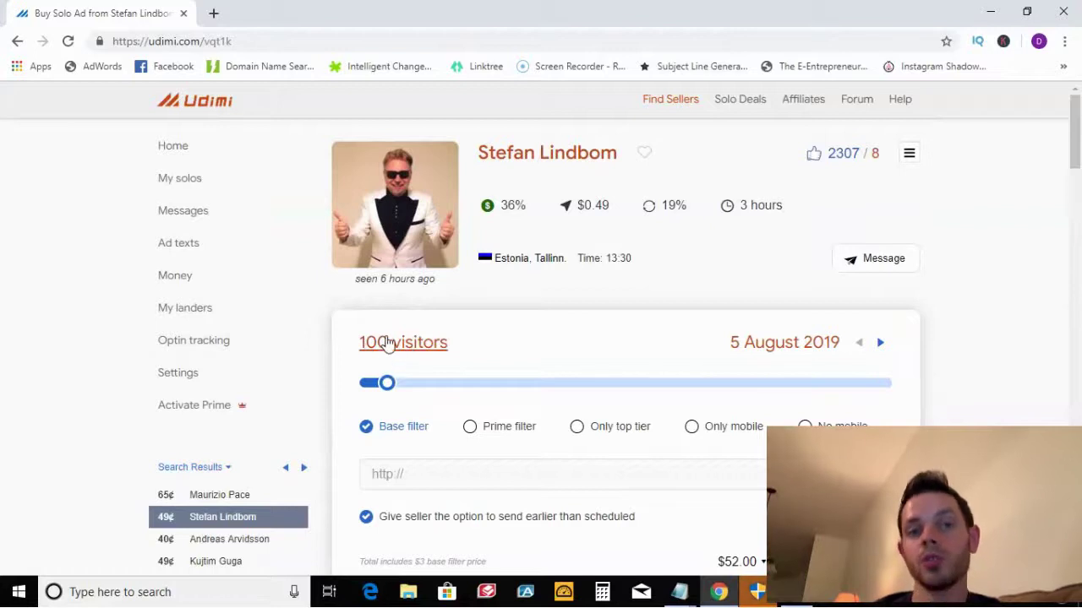
scroll(387, 344, "down", 1)
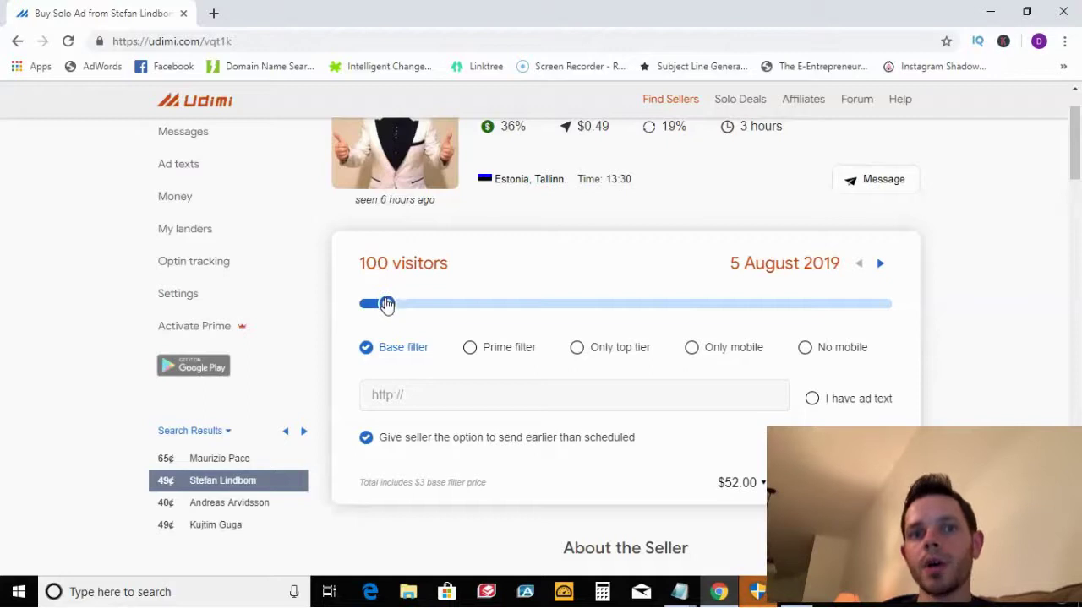
scroll(387, 304, "down", 1)
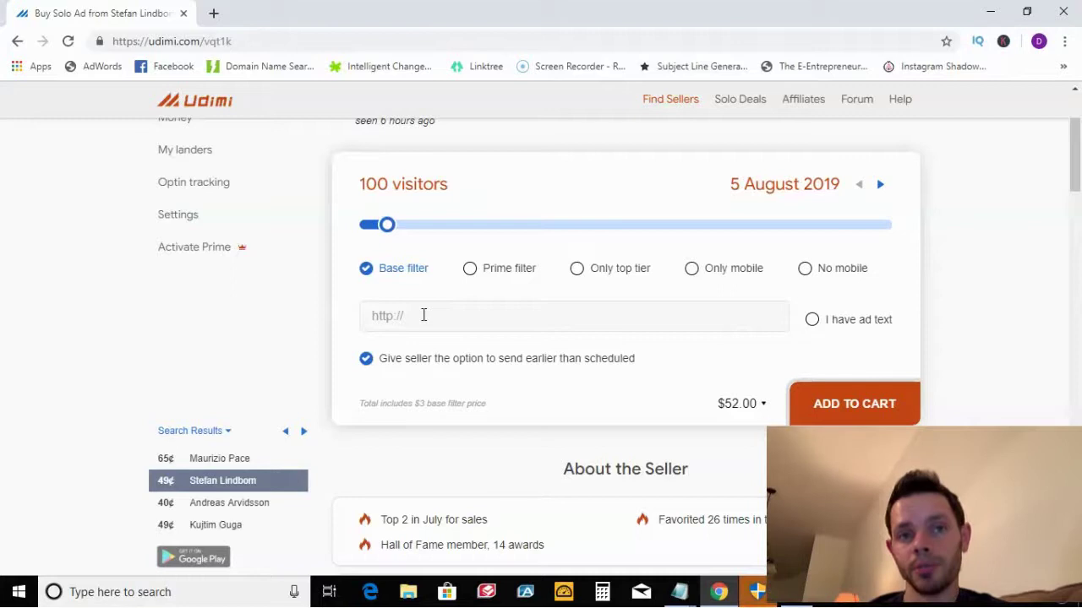
left_click(424, 315)
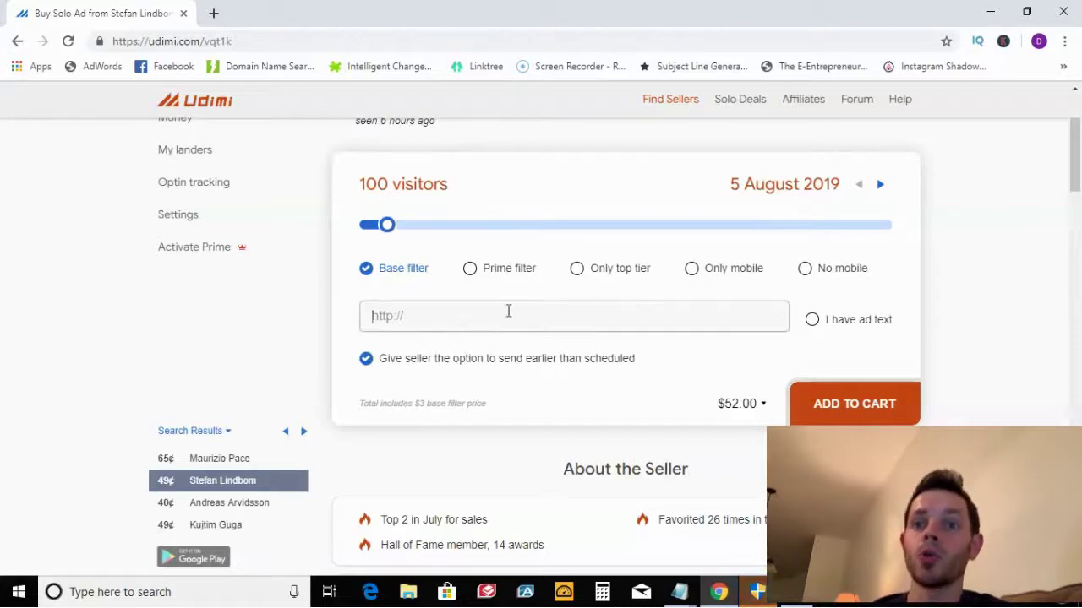
left_click(814, 325)
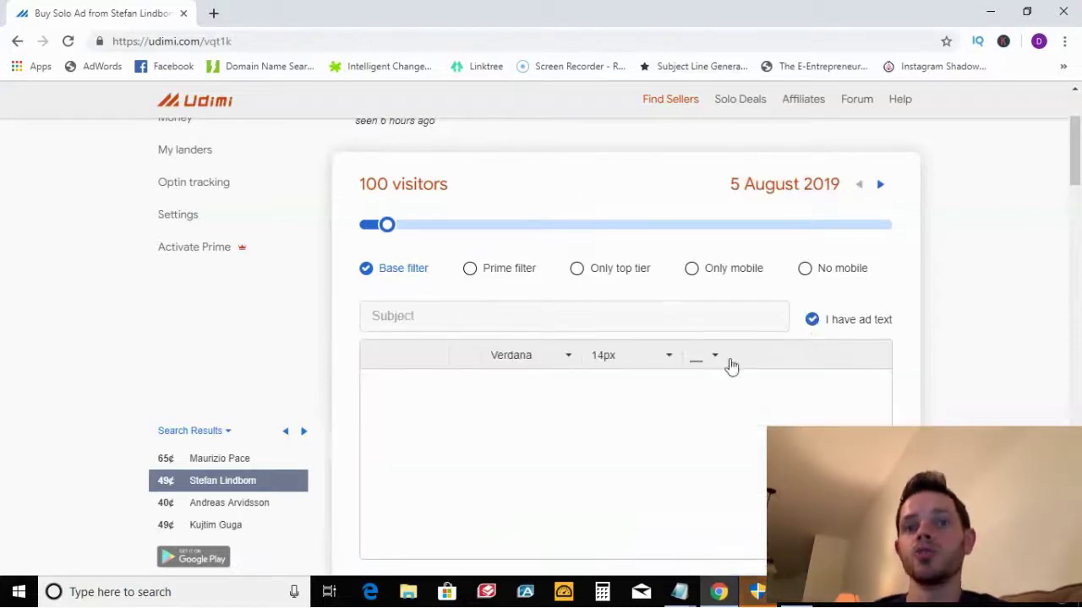
scroll(676, 380, "down", 2)
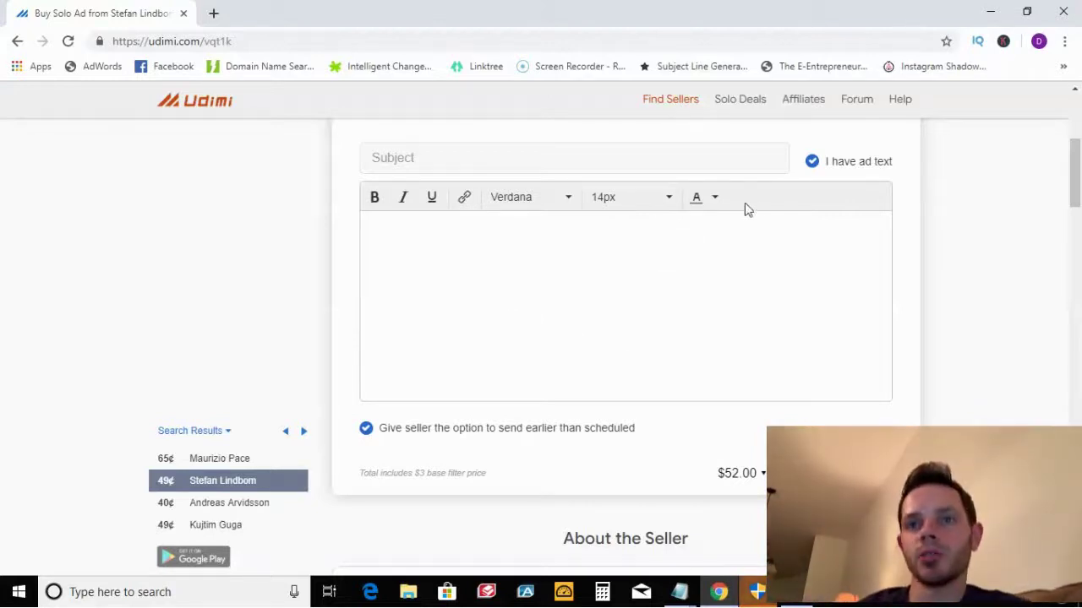
scroll(723, 328, "down", 1)
scroll(723, 328, "down", 3)
scroll(688, 321, "up", 5)
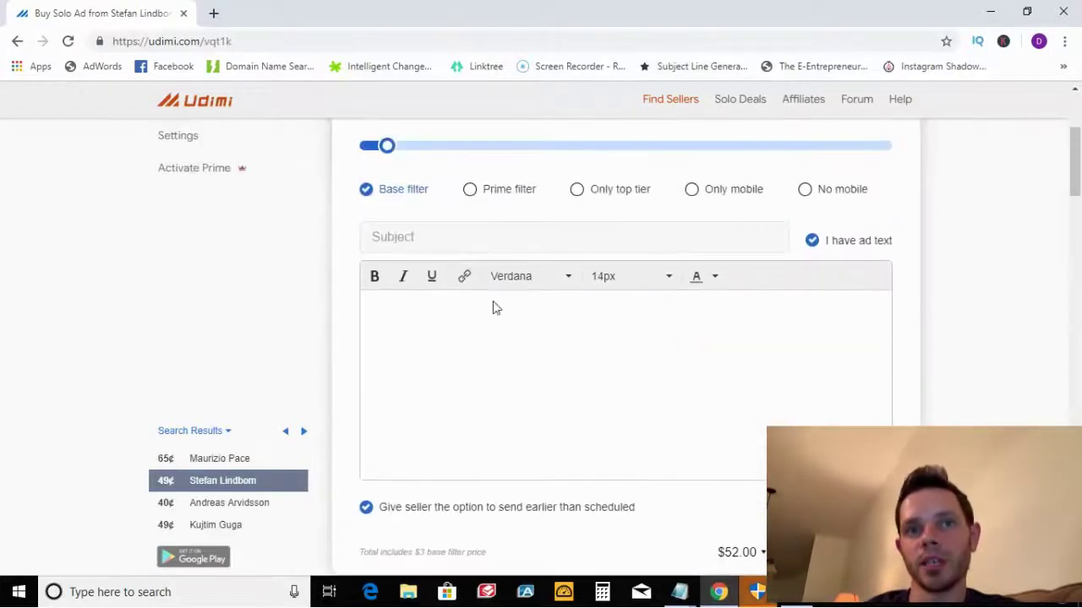
scroll(473, 325, "down", 1)
scroll(473, 356, "down", 1)
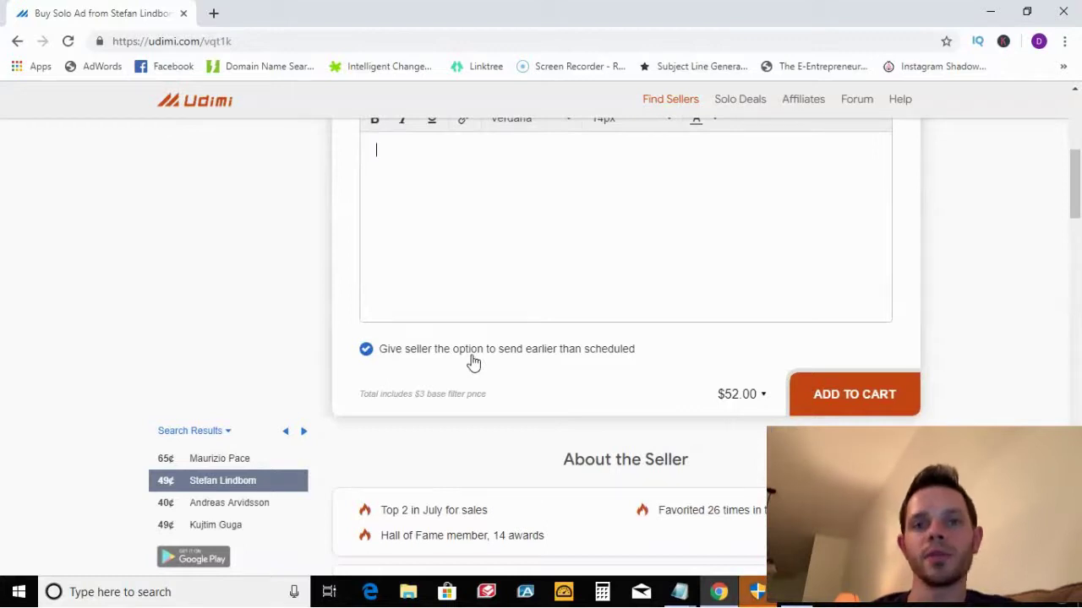
scroll(473, 362, "down", 3)
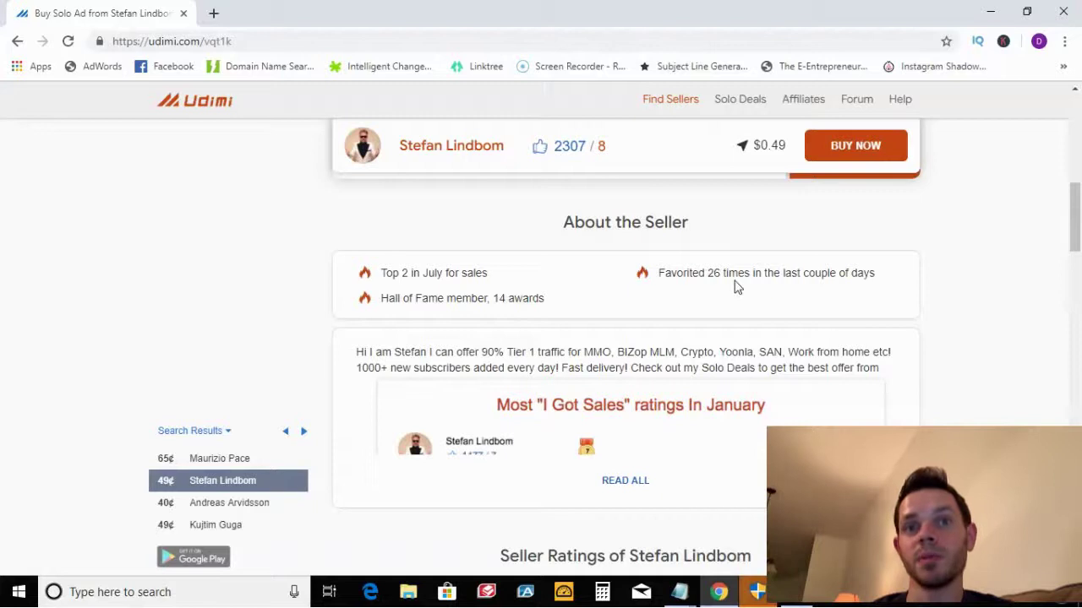
scroll(349, 254, "down", 2)
scroll(351, 296, "down", 6)
scroll(698, 346, "down", 5)
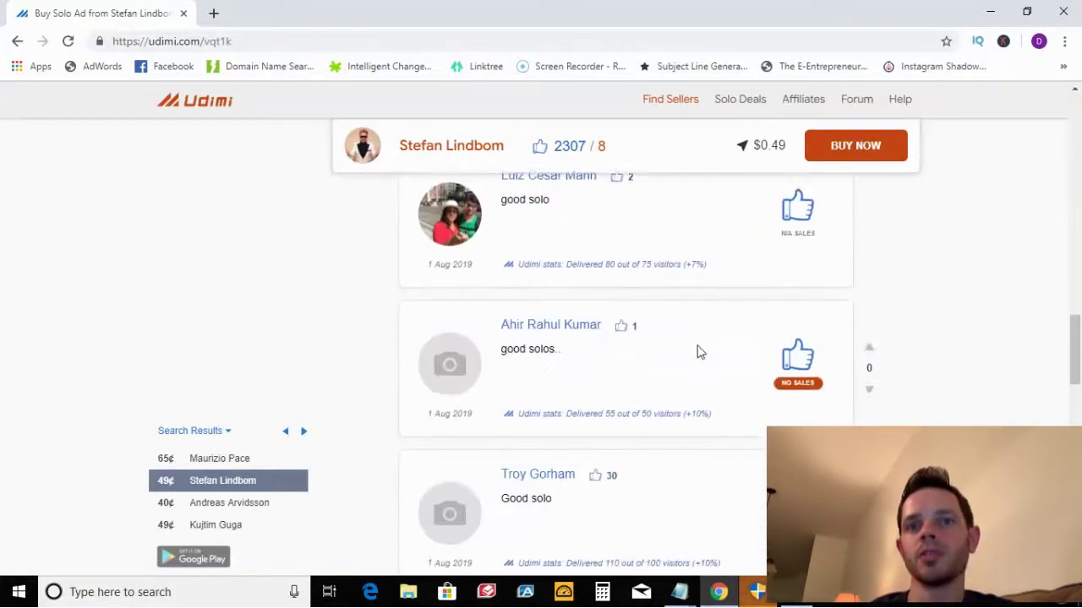
scroll(696, 346, "up", 1)
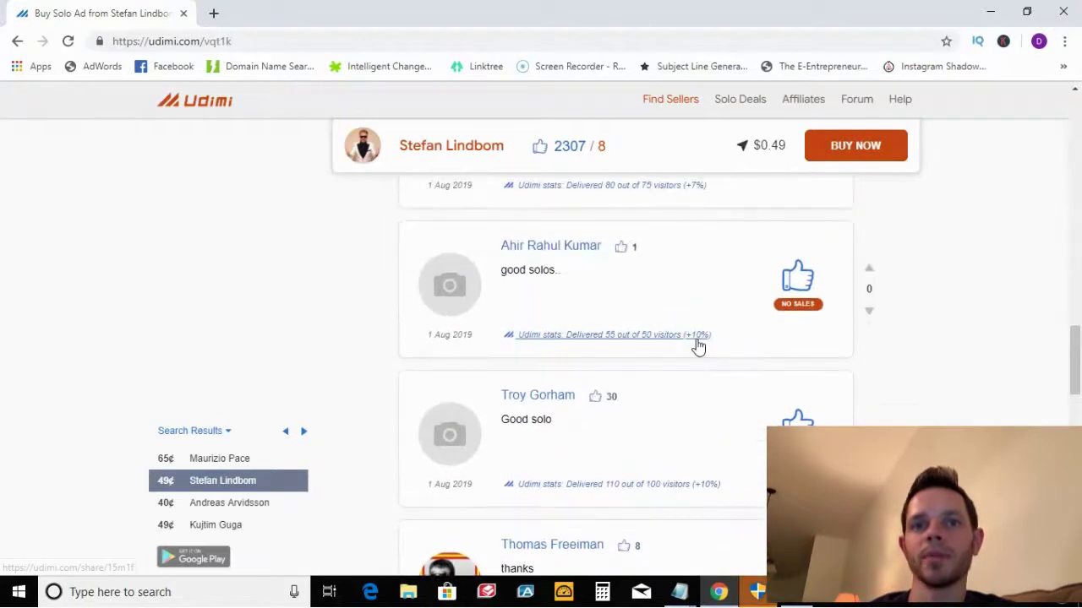
scroll(695, 347, "down", 5)
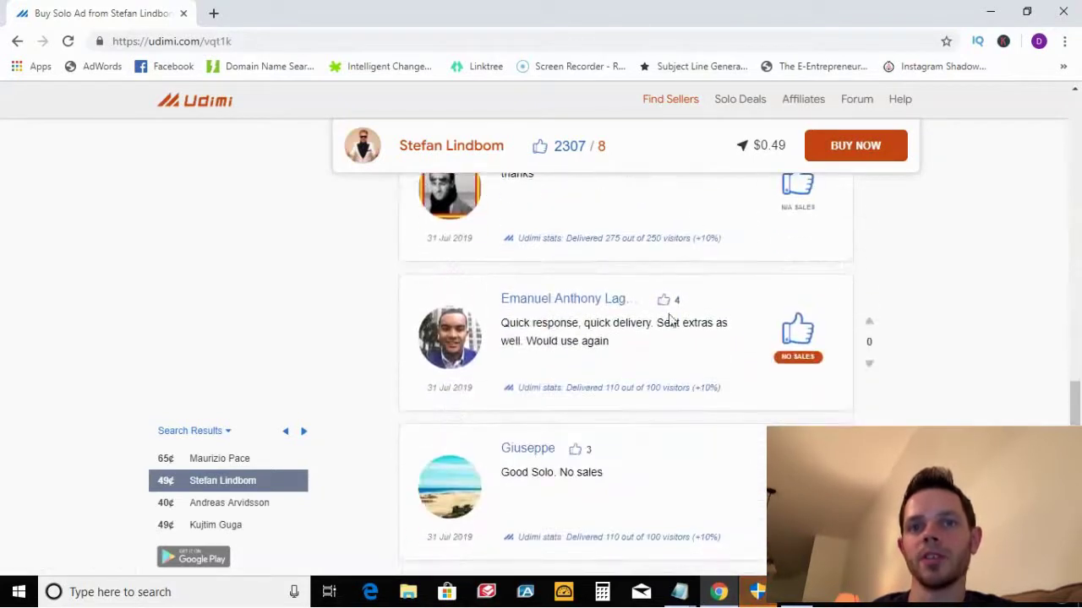
scroll(688, 312, "down", 1)
scroll(676, 250, "down", 1)
scroll(677, 254, "down", 7)
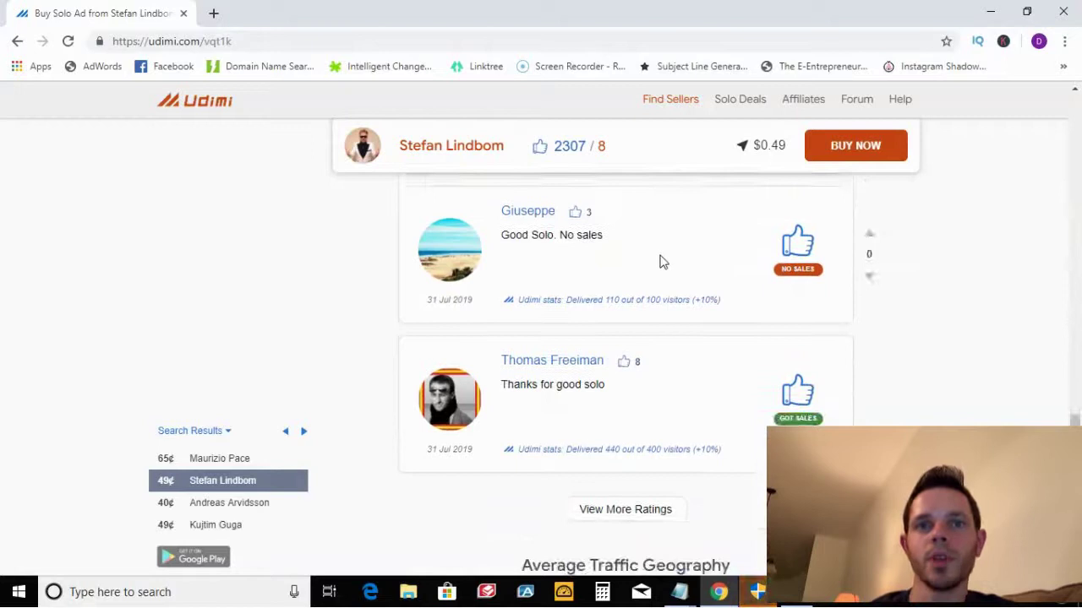
scroll(605, 300, "up", 1)
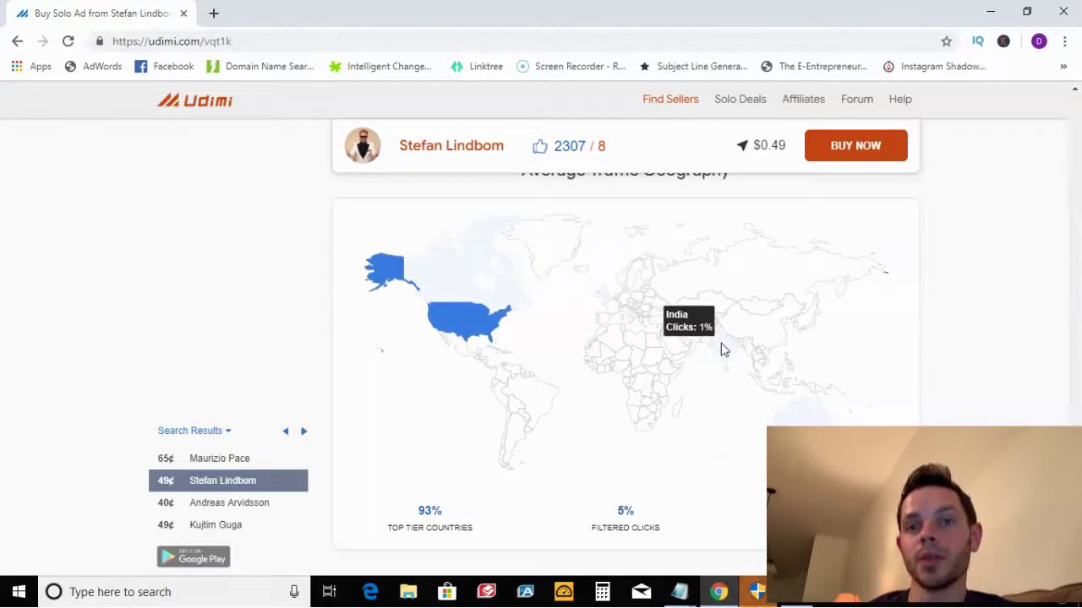
scroll(720, 349, "down", 1)
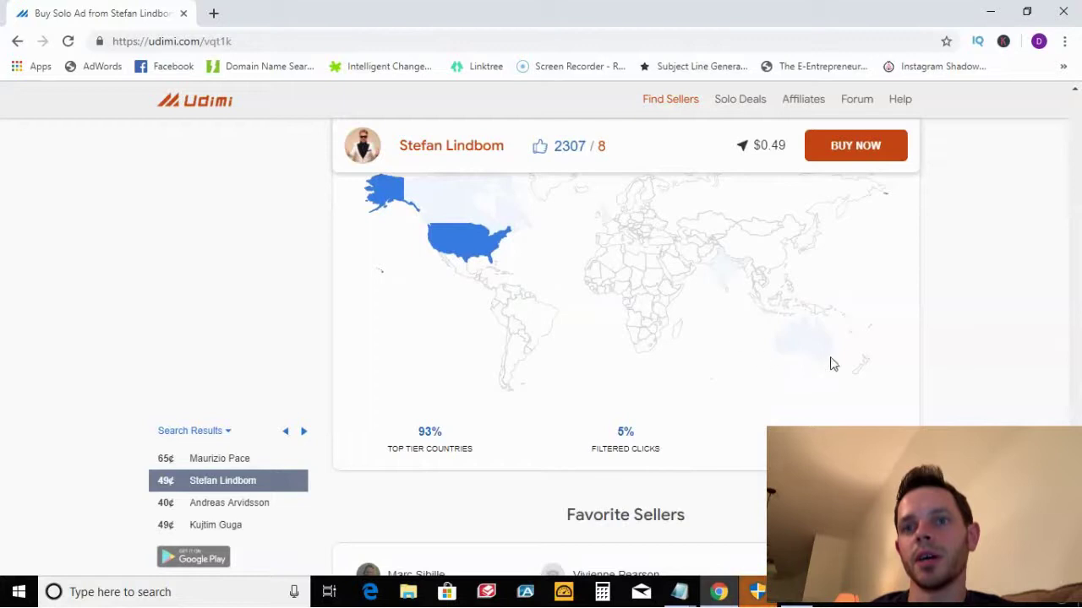
mouse_move(825, 372)
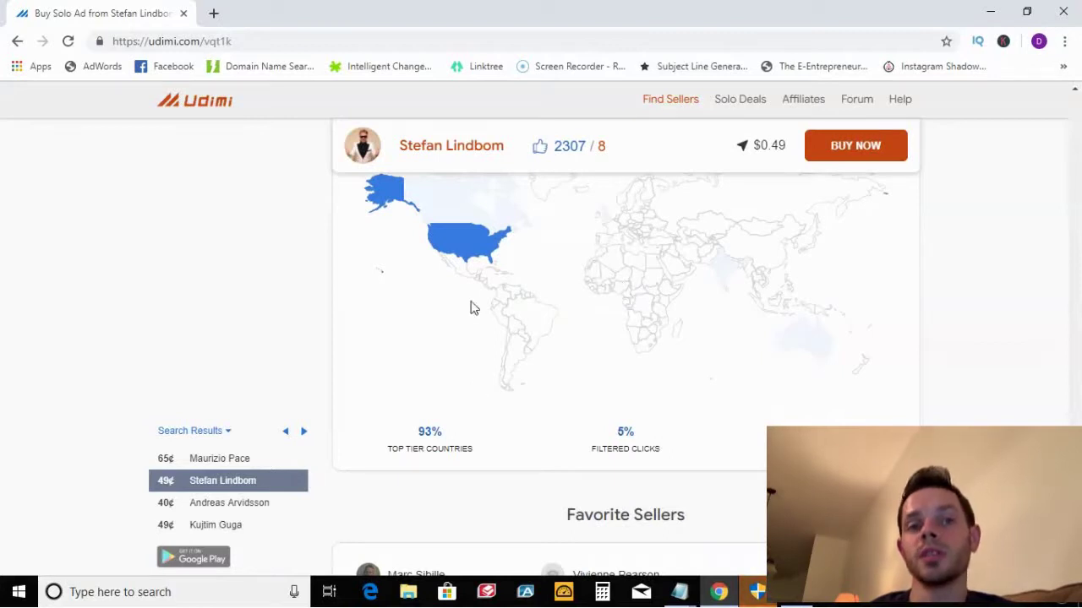
mouse_move(430, 435)
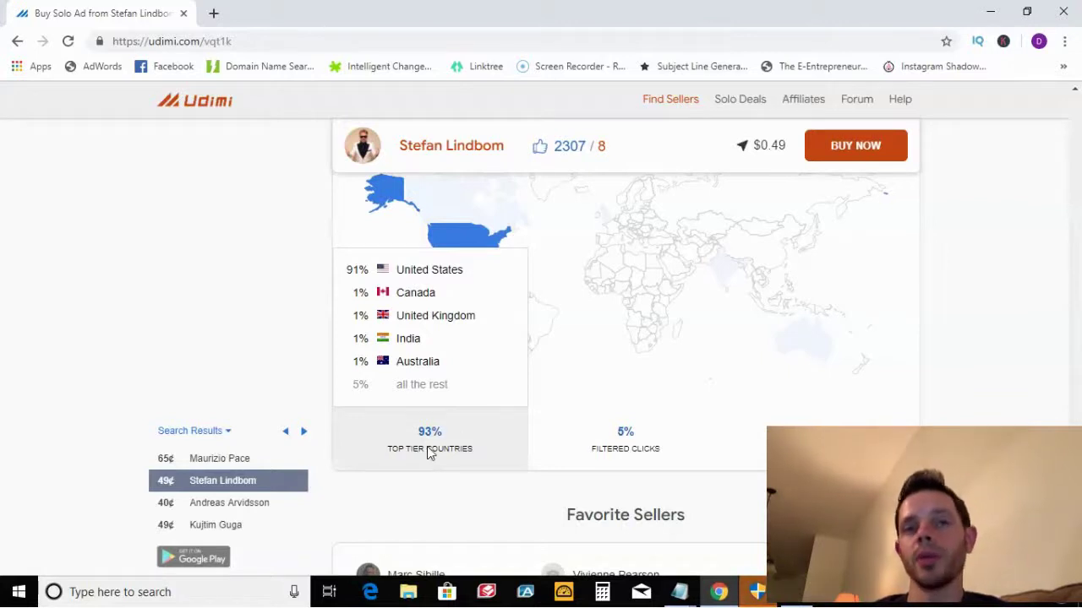
scroll(440, 448, "down", 1)
scroll(440, 451, "up", 5)
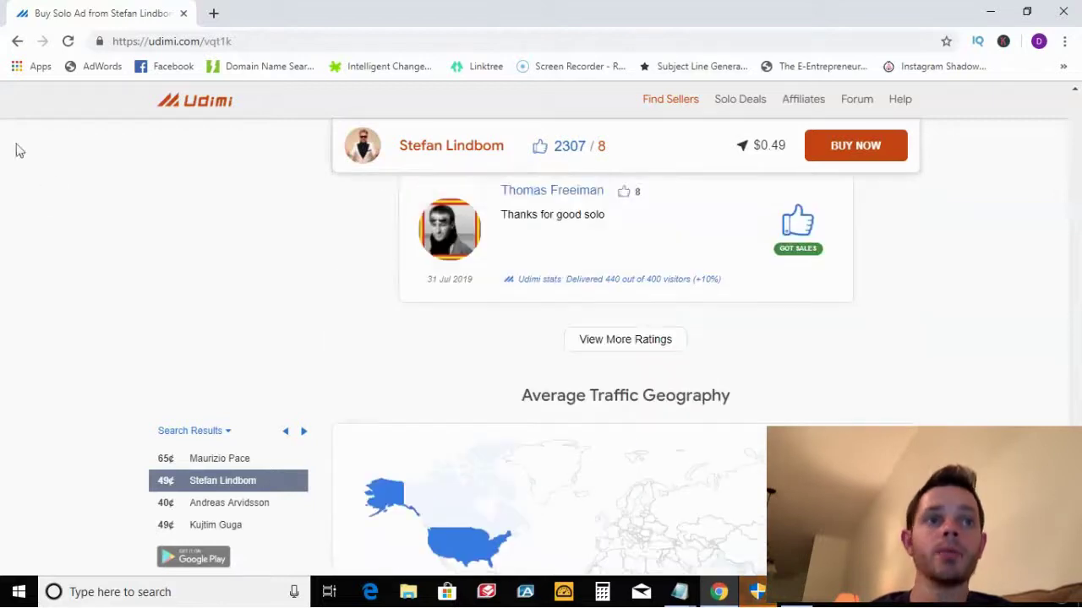
Step: Go back to the Find Sellers results and open the 40¢ seller's profile with 1995 ratings
left_click(17, 41)
left_click(16, 40)
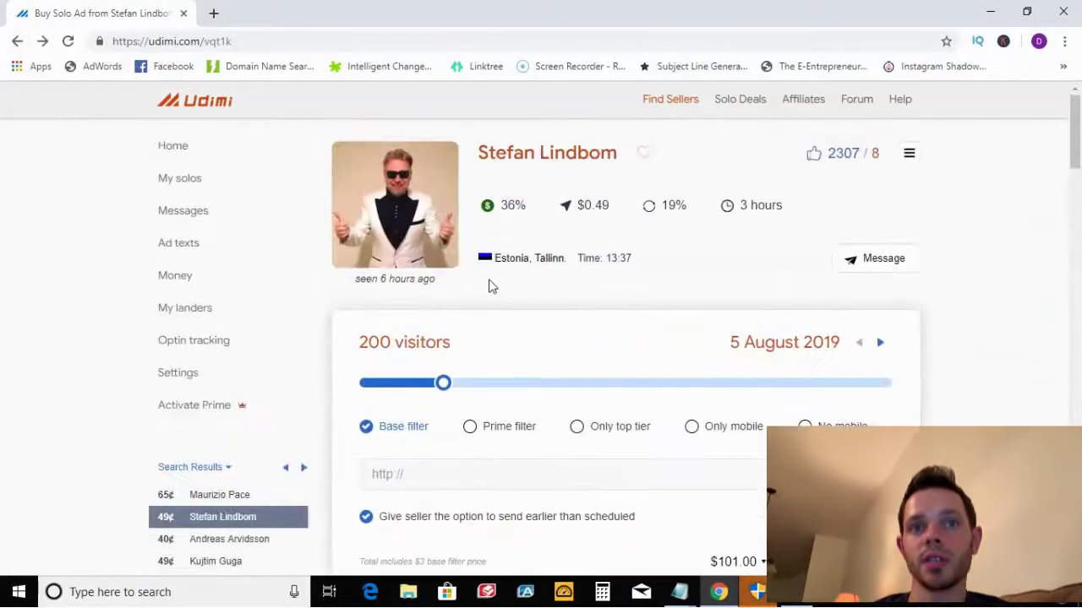
left_click(655, 99)
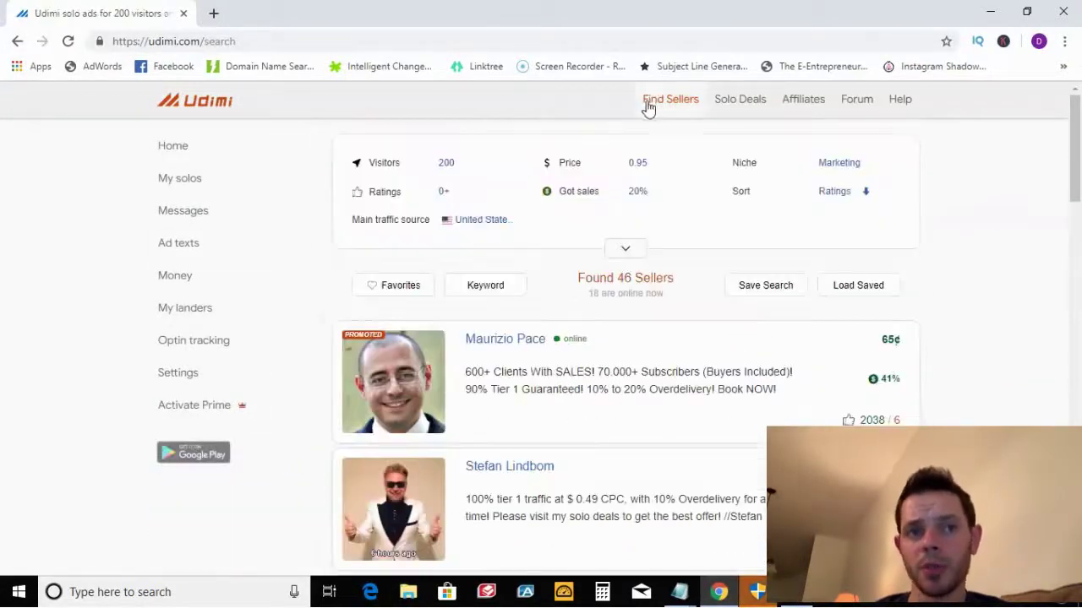
scroll(469, 403, "down", 4)
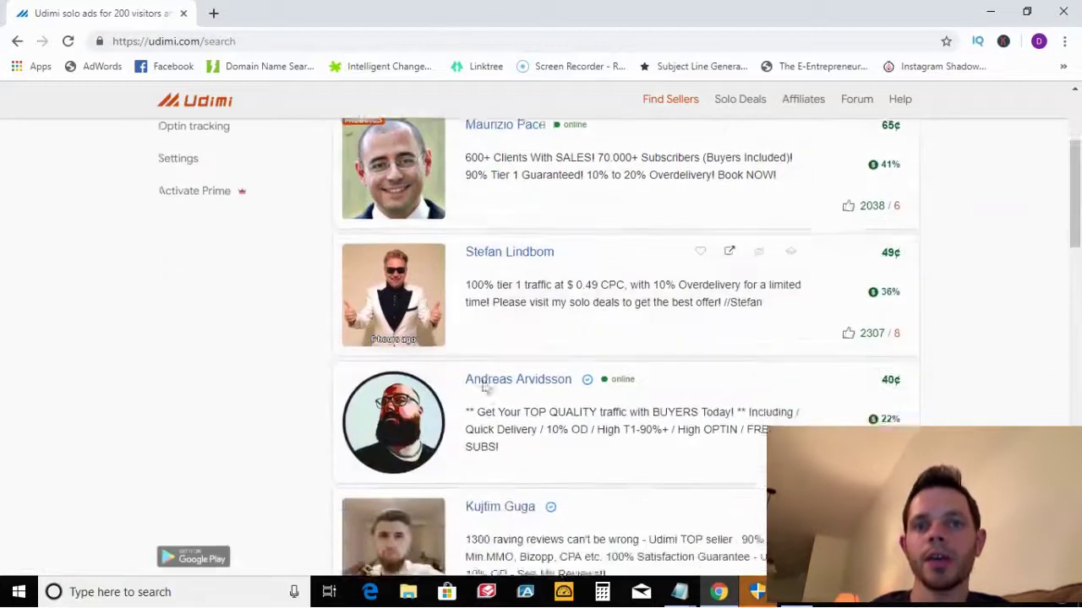
left_click(524, 282)
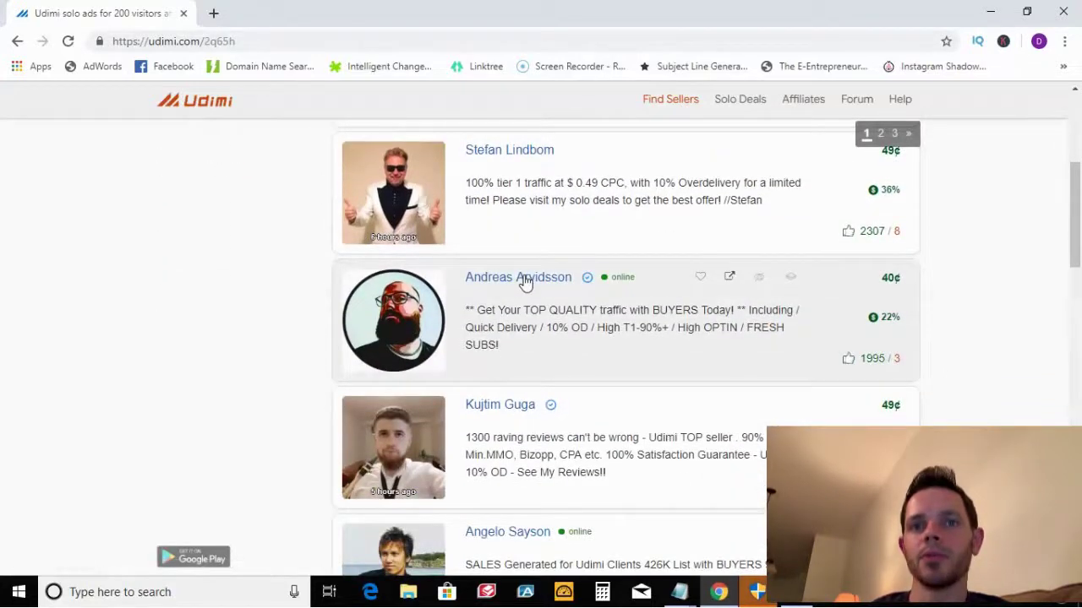
scroll(518, 287, "down", 5)
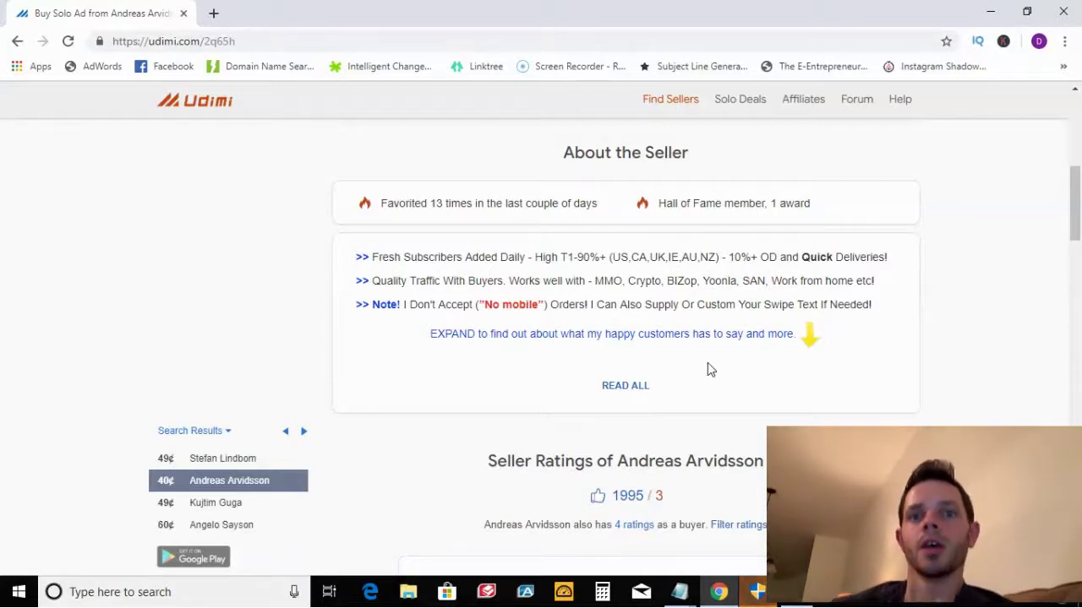
scroll(708, 369, "down", 10)
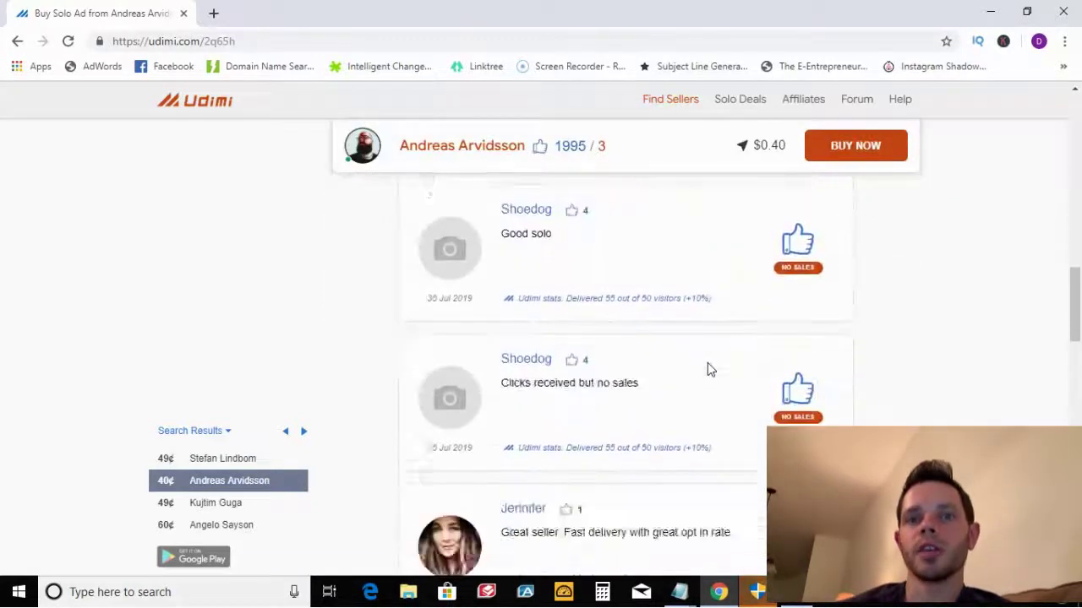
scroll(707, 370, "down", 10)
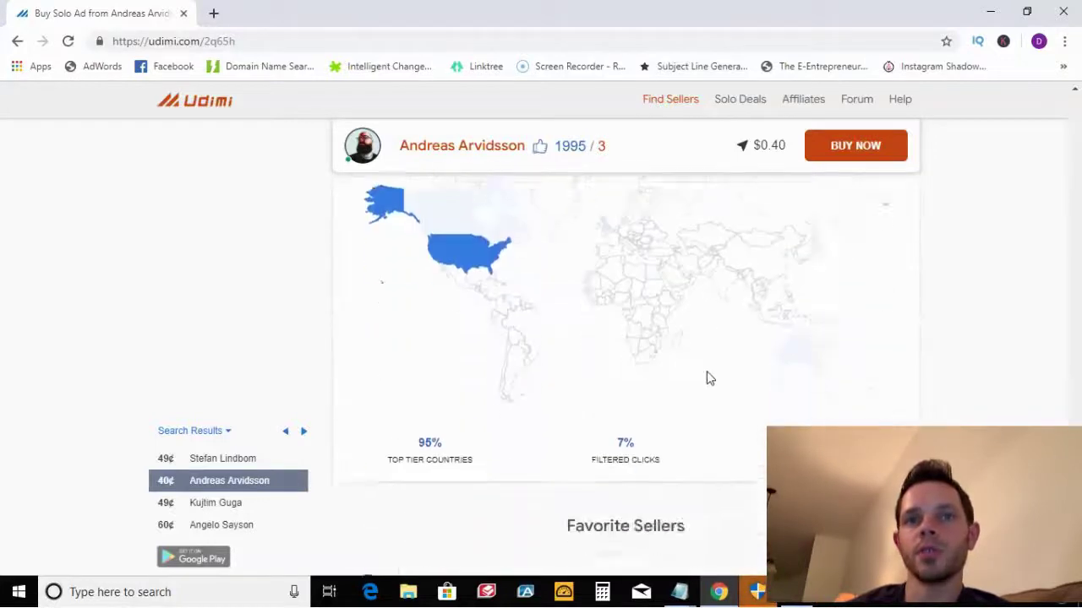
mouse_move(613, 205)
mouse_move(483, 417)
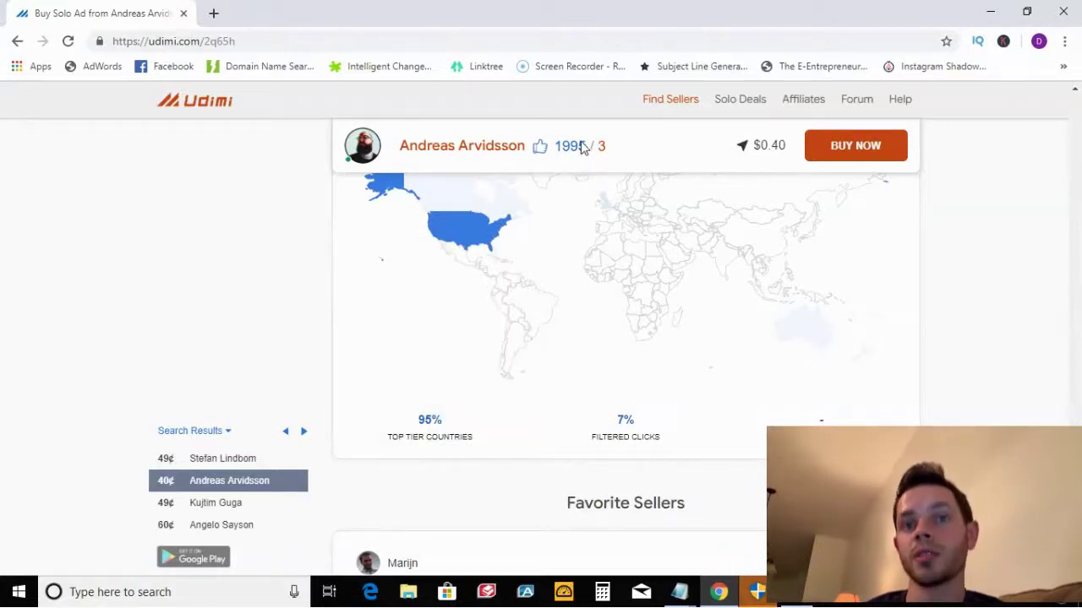
scroll(1030, 354, "up", 4)
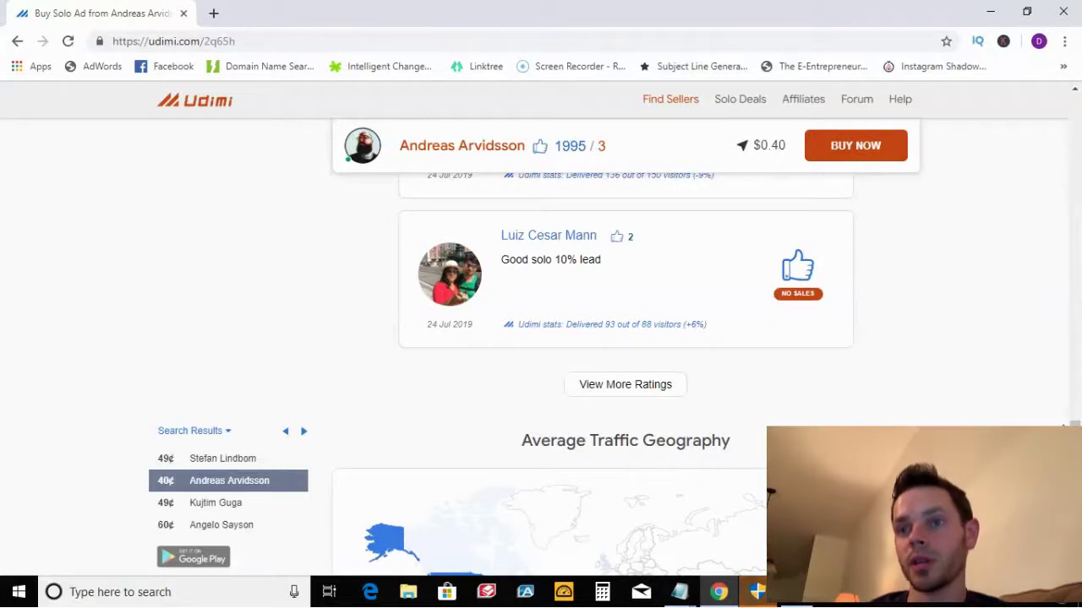
Step: Review the seller's sales and repeat stats, then try 300 visitors to compare the price
scroll(1006, 148, "up", 10)
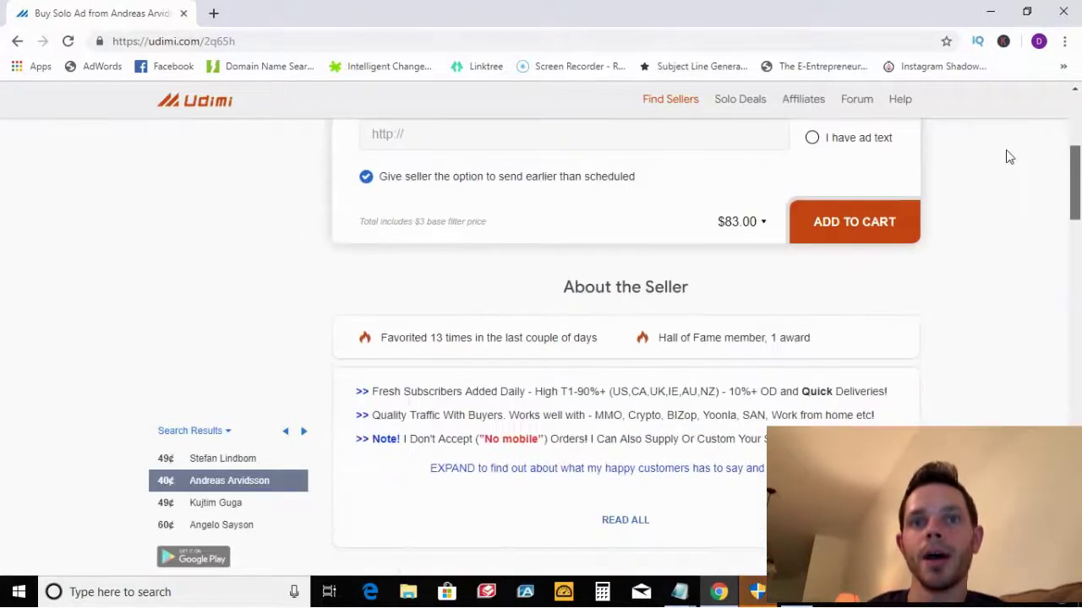
scroll(1009, 142, "down", 1)
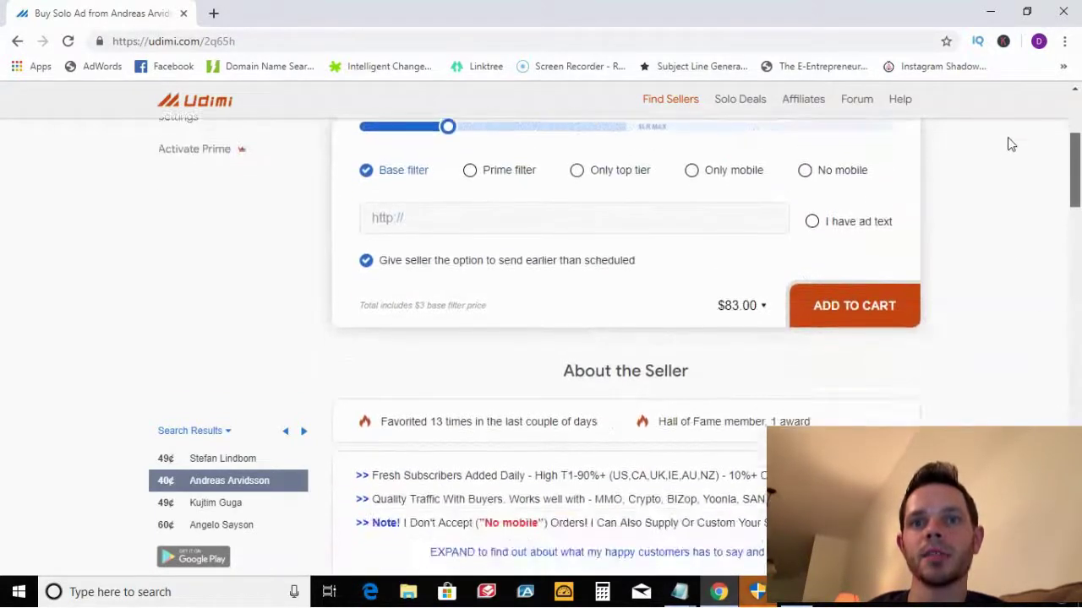
scroll(1006, 127, "up", 3)
mouse_move(495, 210)
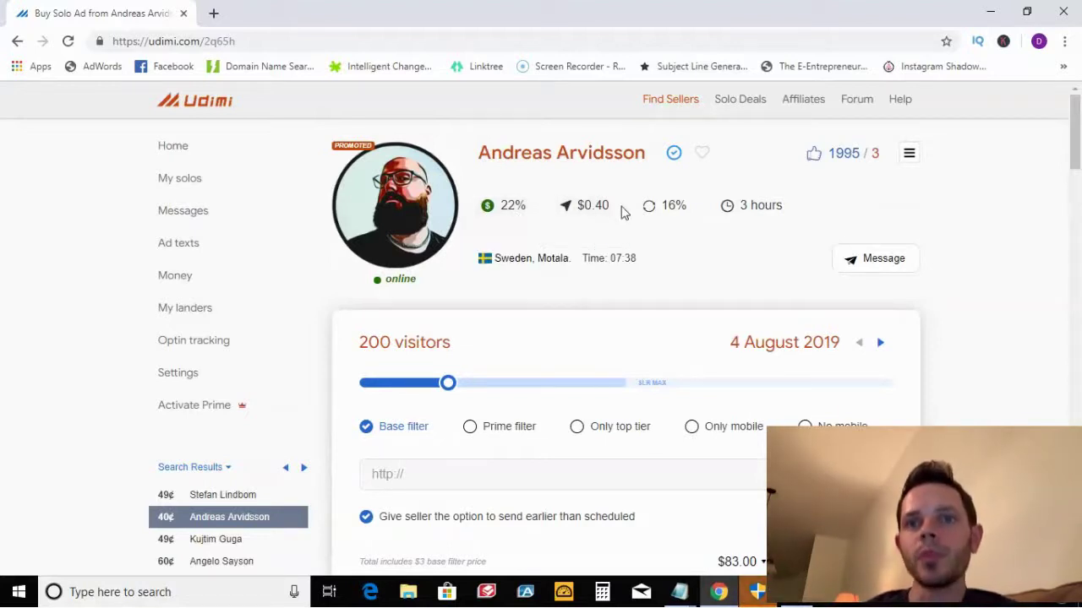
mouse_move(683, 209)
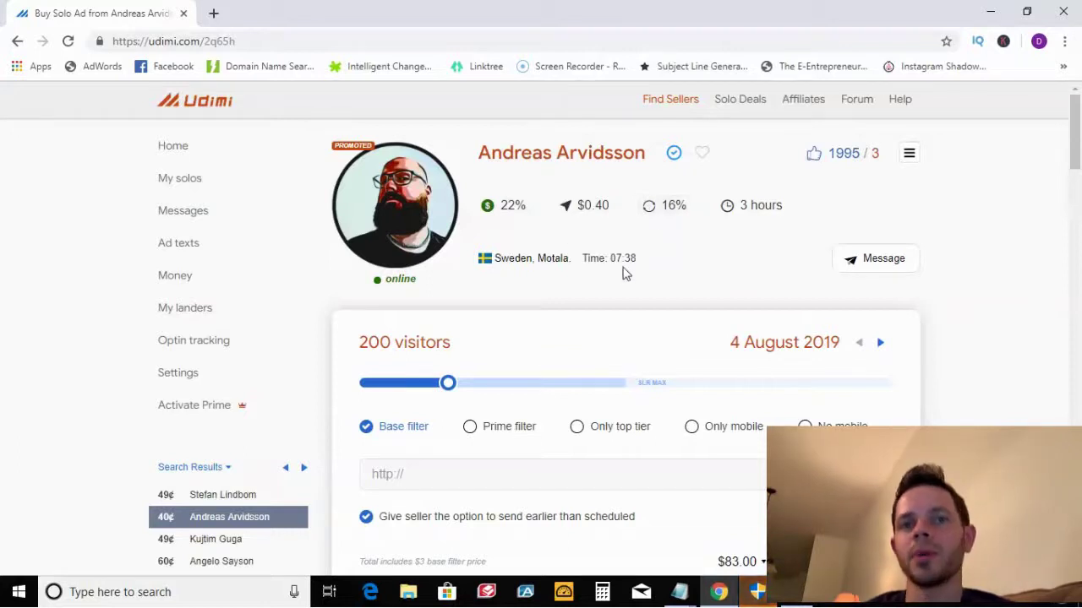
scroll(623, 277, "down", 2)
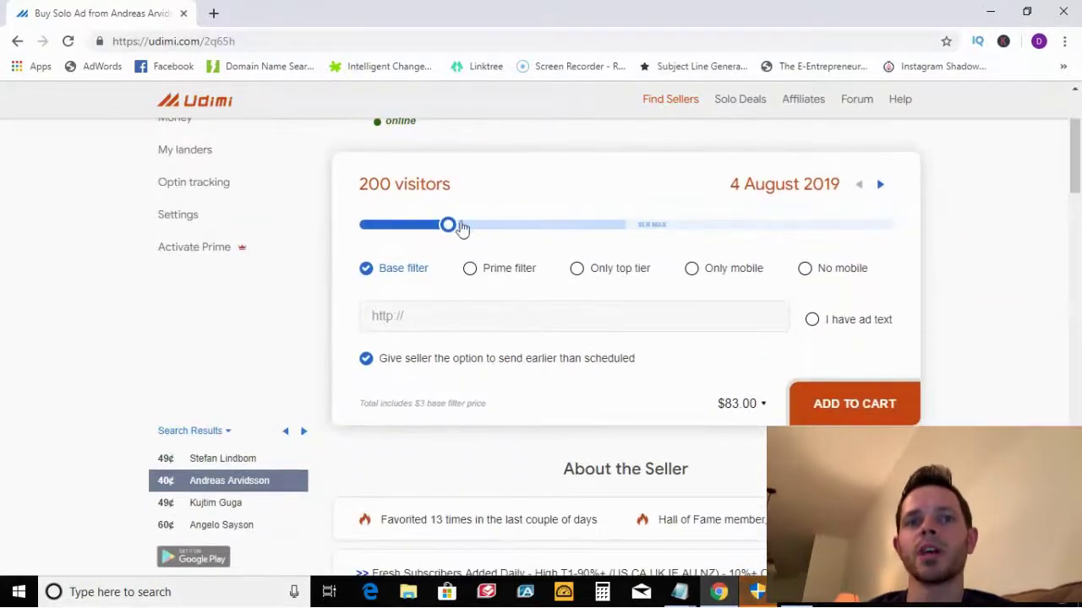
left_click_drag(452, 225, 391, 211)
Step: Set the order back to 200 visitors for 4 August 2019, totalling $83.00
scroll(563, 310, "down", 1)
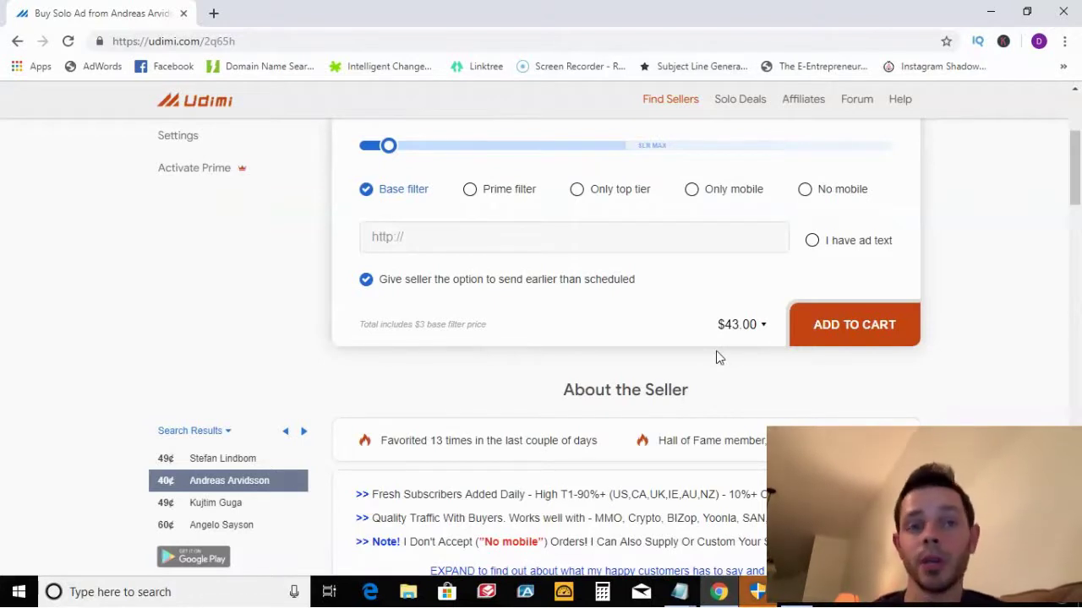
scroll(716, 356, "up", 1)
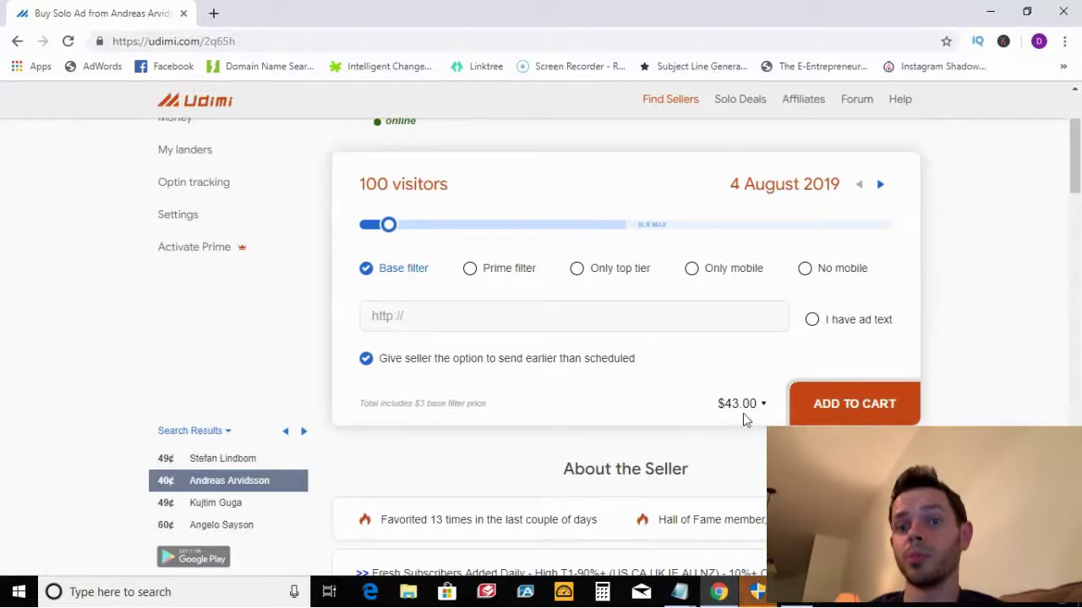
scroll(745, 420, "down", 1)
scroll(744, 420, "up", 1)
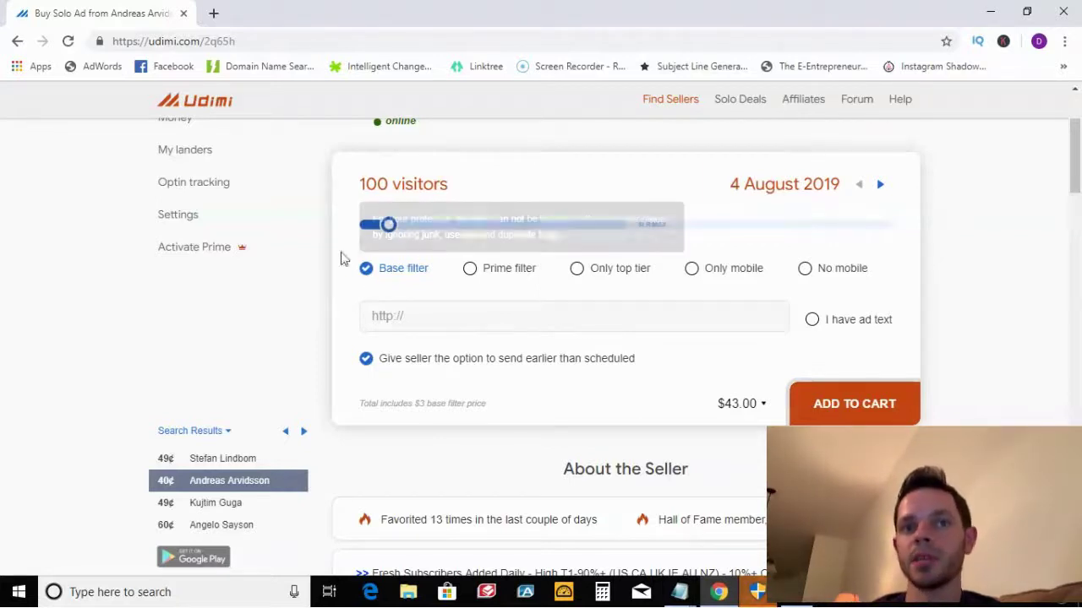
left_click_drag(385, 241, 448, 220)
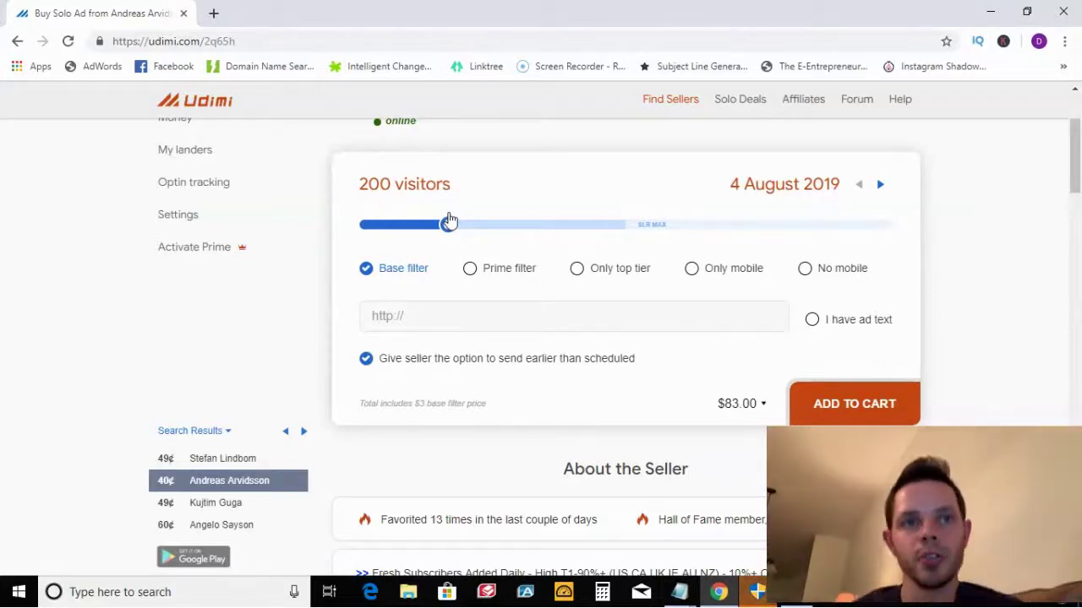
scroll(464, 330, "down", 2)
scroll(463, 330, "up", 4)
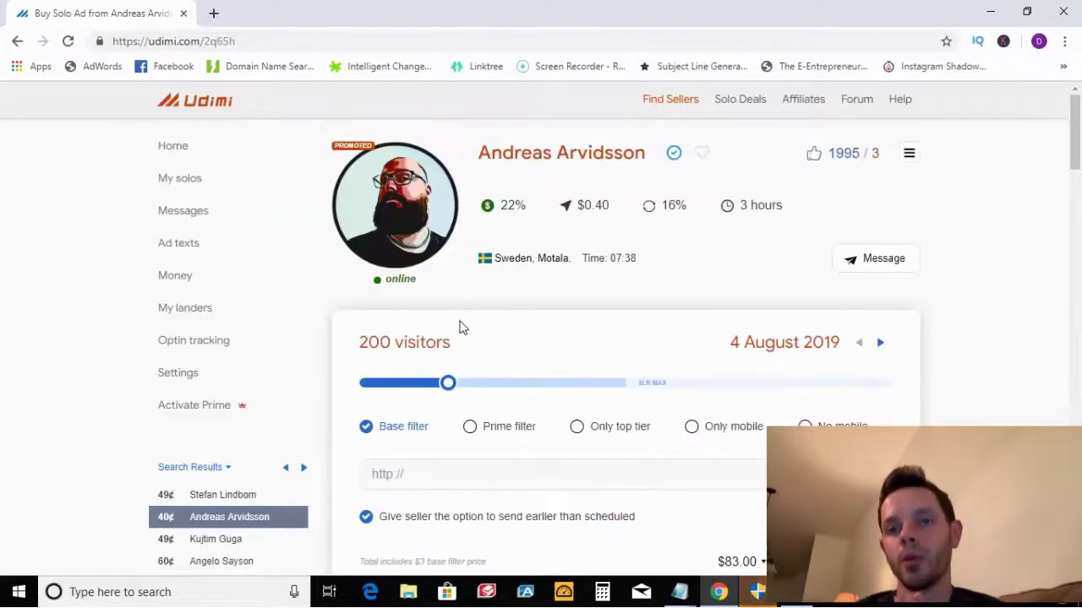